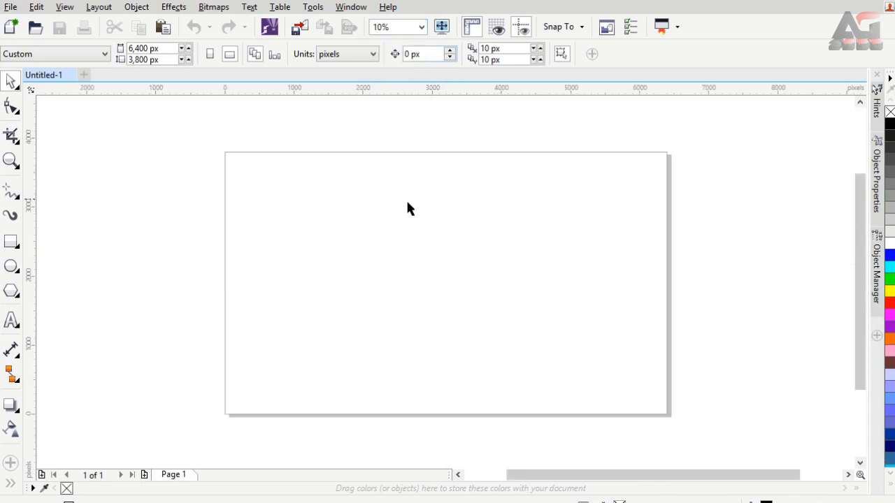
# - Draw a large circle near the middle of the page and delete the stray tiny ellipse beside it
pyautogui.scroll(2, 409, 209)
pyautogui.click(13, 267)
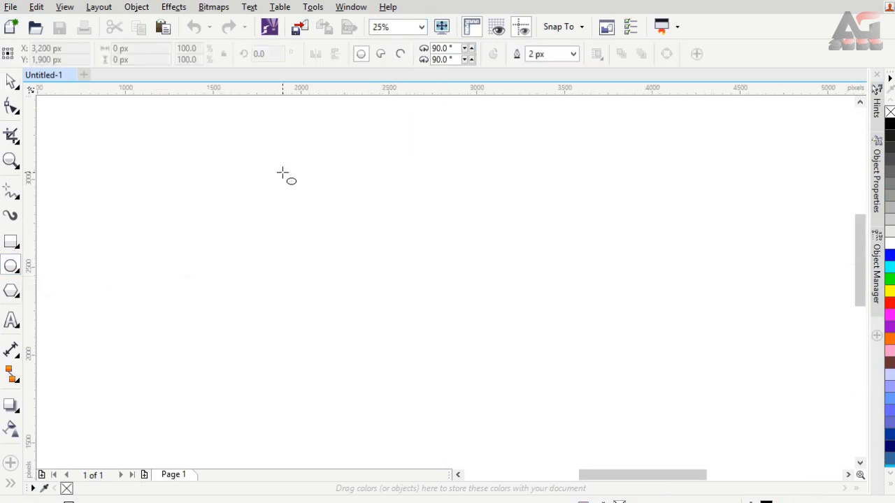
pyautogui.moveTo(255, 150)
pyautogui.mouseDown()
pyautogui.moveTo(507, 352)
pyautogui.moveTo(560, 406)
pyautogui.mouseUp()
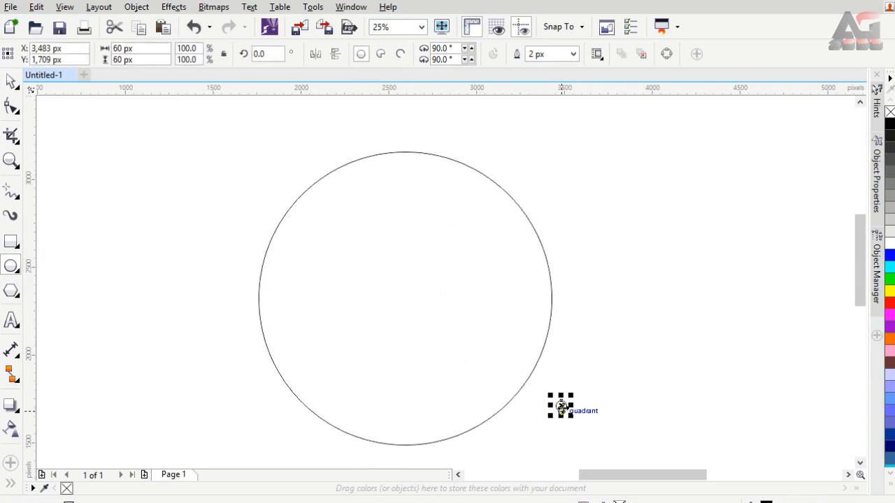
pyautogui.press('Delete')
# - Enlarge the circle to about 1,880 px in diameter and move it up slightly
pyautogui.click(12, 80)
pyautogui.click(430, 262)
pyautogui.moveTo(256, 152); pyautogui.dragTo(231, 125)
pyautogui.moveTo(385, 227); pyautogui.dragTo(395, 210)
pyautogui.moveTo(567, 429); pyautogui.dragTo(578, 446)
# - Place a horizontal and a vertical guideline through the circle's centre
pyautogui.moveTo(404, 291); pyautogui.dragTo(433, 280)
pyautogui.click(523, 205)
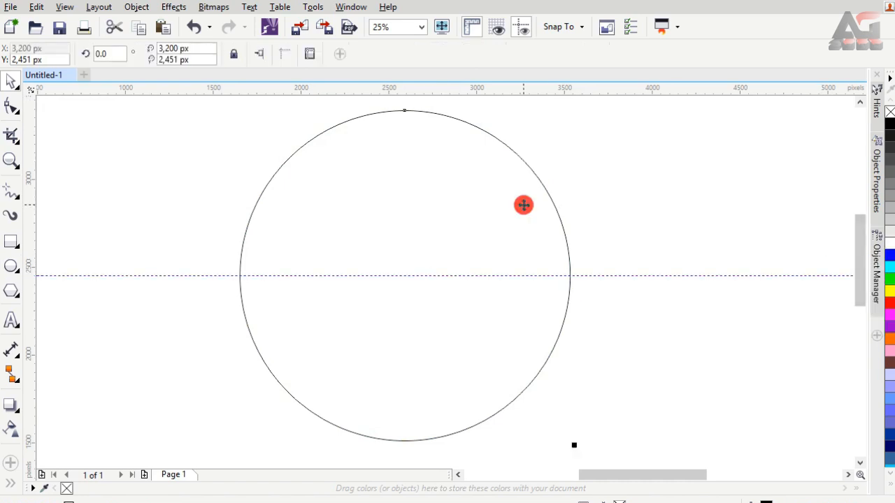
pyautogui.moveTo(406, 220); pyautogui.dragTo(405, 219)
pyautogui.click(295, 223)
# - Draw an equilateral triangle inside the circle with the Polygon tool set to 3 sides, about 1,010 × 874 px
pyautogui.click(11, 292)
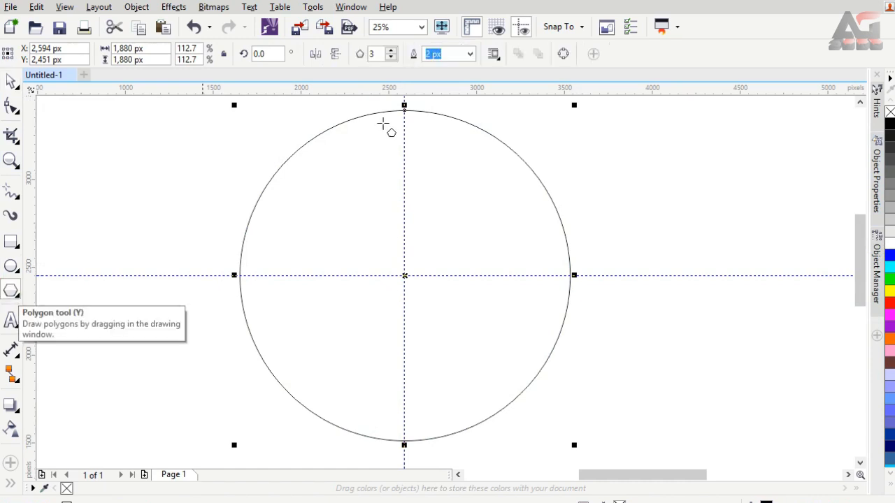
pyautogui.click(392, 57)
pyautogui.click(392, 57)
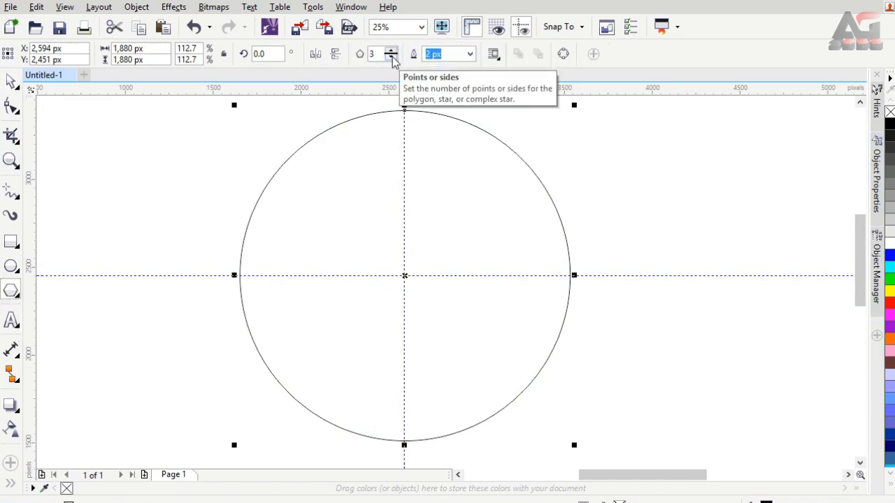
pyautogui.moveTo(335, 193); pyautogui.dragTo(540, 371)
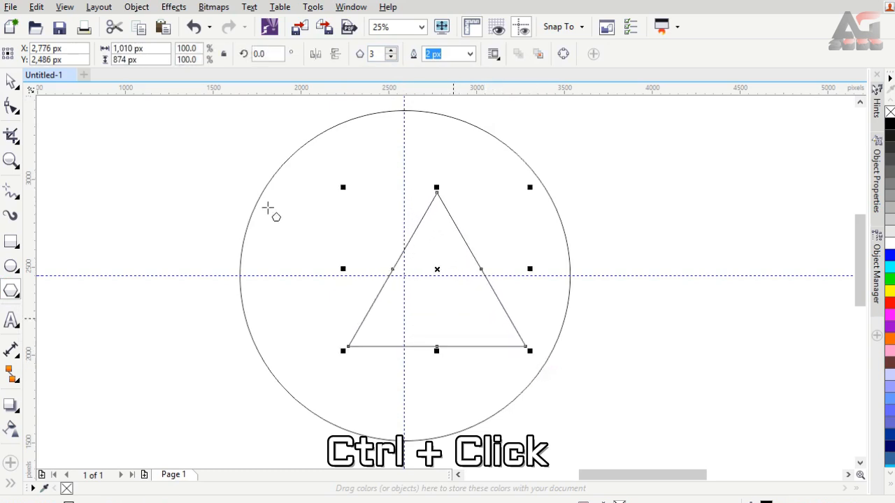
# - Move the triangle so its apex lies on the vertical guideline, centred at about X 2,592 px, Y 2,290 px
pyautogui.click(12, 81)
pyautogui.click(470, 244)
pyautogui.click(469, 243)
pyautogui.moveTo(468, 243); pyautogui.dragTo(434, 276)
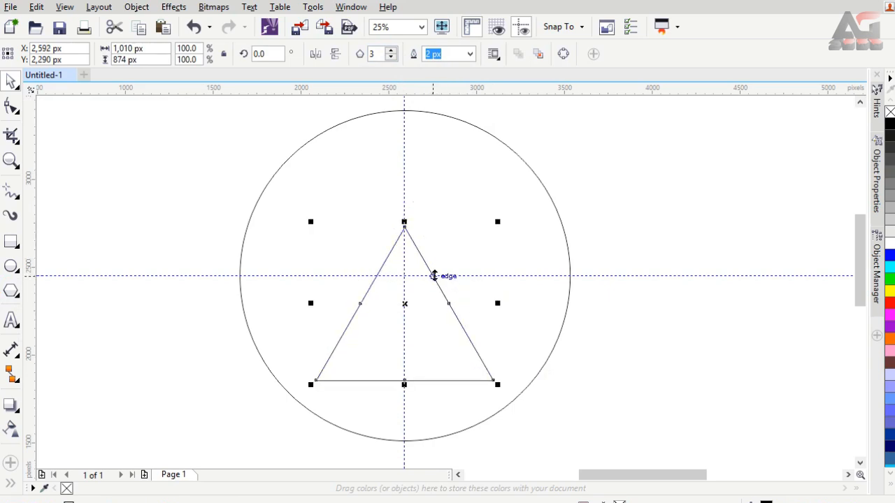
# - Enlarge the triangle to about 1,271 × 1,101 px so its base corners touch the circle, keeping its apex on the vertical guideline
pyautogui.moveTo(497, 385); pyautogui.dragTo(520, 405)
pyautogui.moveTo(287, 205); pyautogui.dragTo(283, 201)
pyautogui.click(426, 253)
pyautogui.press('Right')
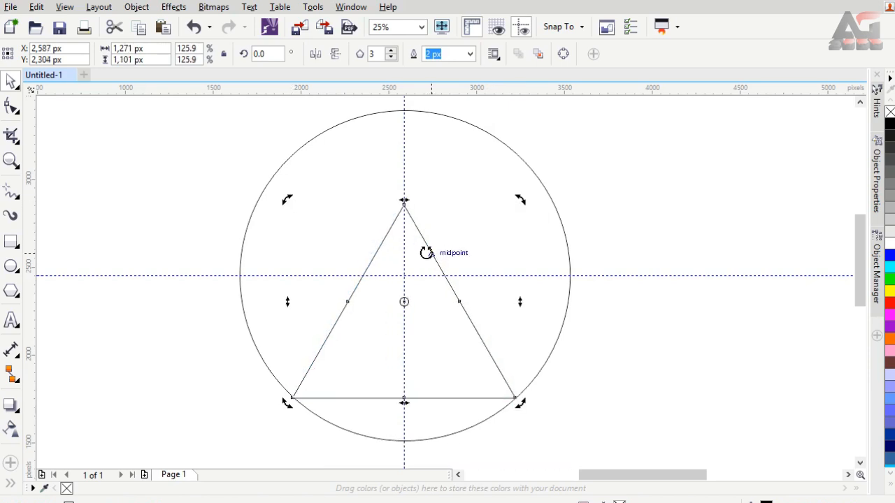
# - Examine up close whether the triangle's lower-right corner sits exactly on the circle's outline
pyautogui.scroll(4, 510, 402)
pyautogui.click(647, 347)
pyautogui.click(491, 294)
pyautogui.press('Down')
pyautogui.press('Up')
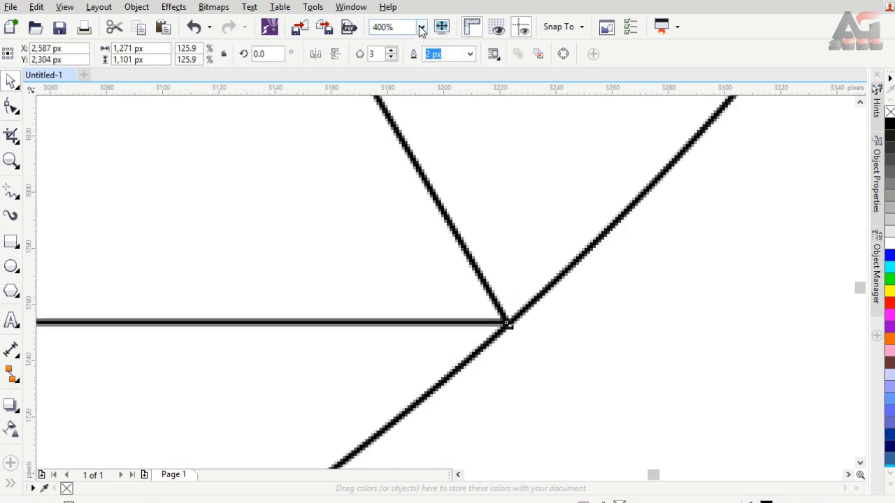
pyautogui.click(421, 27)
pyautogui.click(384, 38)
pyautogui.click(494, 261)
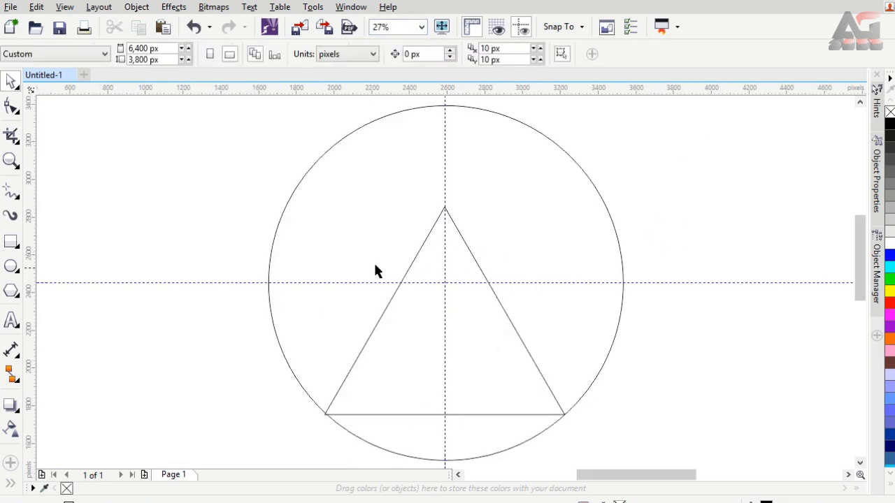
# - Copy the circle and paste a duplicate in place
pyautogui.click(333, 148)
pyautogui.rightClick(333, 146)
pyautogui.press('Escape')
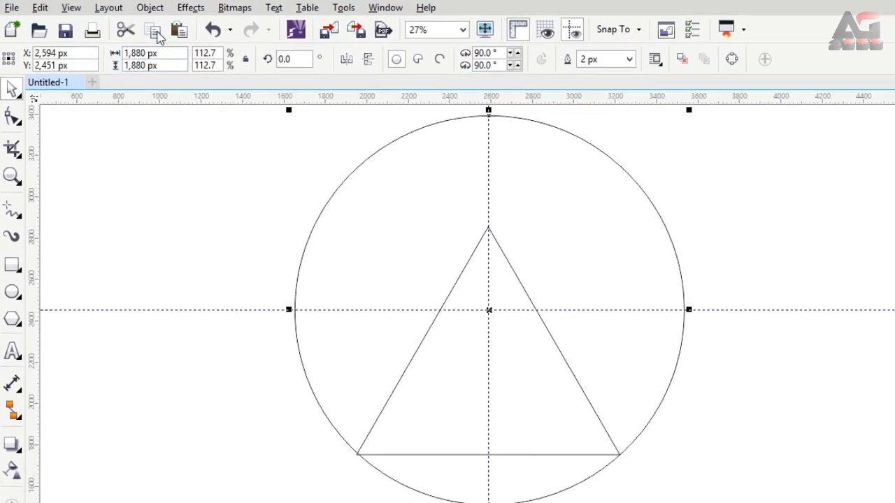
pyautogui.click(182, 31)
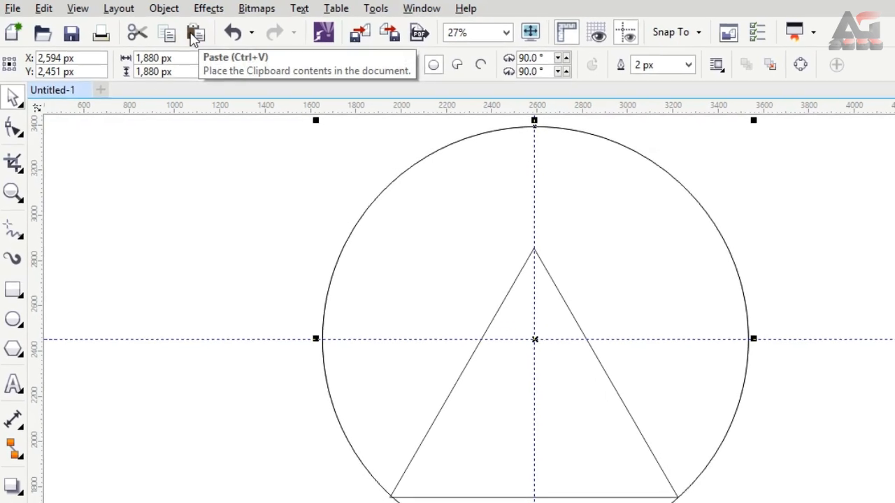
# - Move the duplicate circle down and left to about X 2,299 px, Y 1,959 px so it passes through the triangle's apex
pyautogui.moveTo(721, 214); pyautogui.dragTo(653, 319)
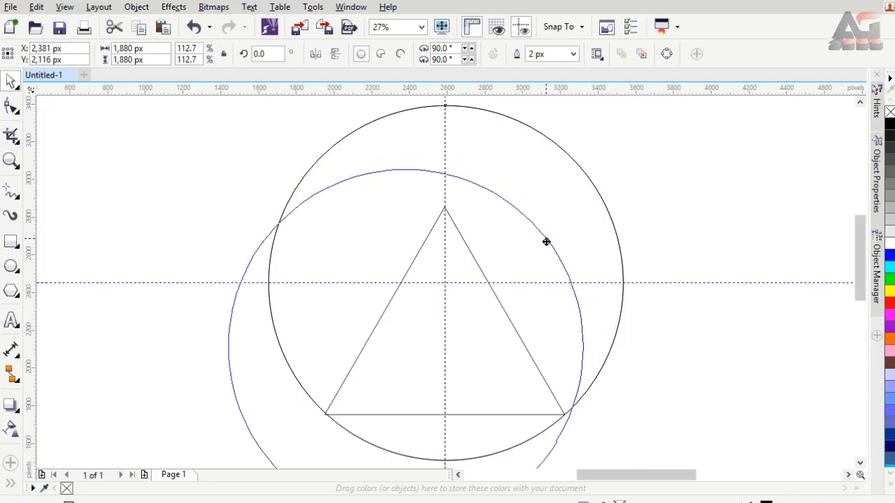
pyautogui.moveTo(530, 260); pyautogui.dragTo(529, 264)
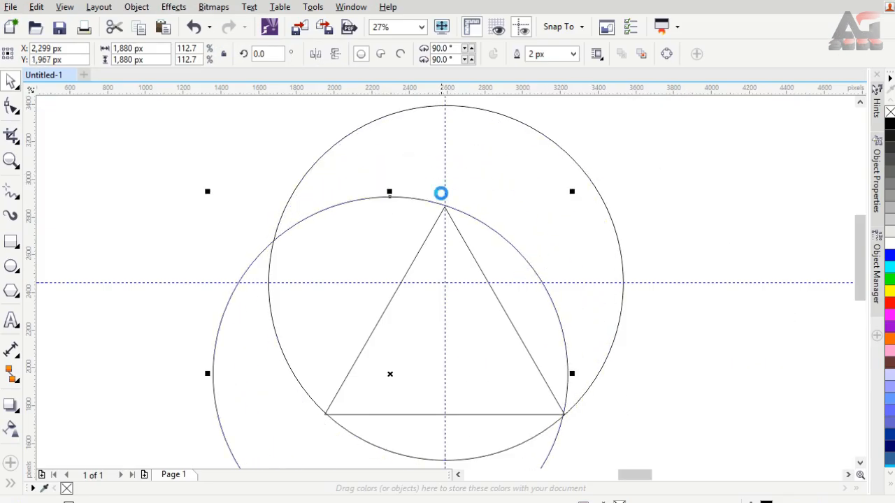
pyautogui.scroll(5, 441, 192)
pyautogui.moveTo(479, 284); pyautogui.dragTo(480, 294)
pyautogui.click(421, 28)
pyautogui.click(409, 40)
# - Fine-tune the duplicate circle to about X 2,303 px, Y 1,956 px so it crosses the triangle's apex and lower-right corner
pyautogui.scroll(6, 560, 361)
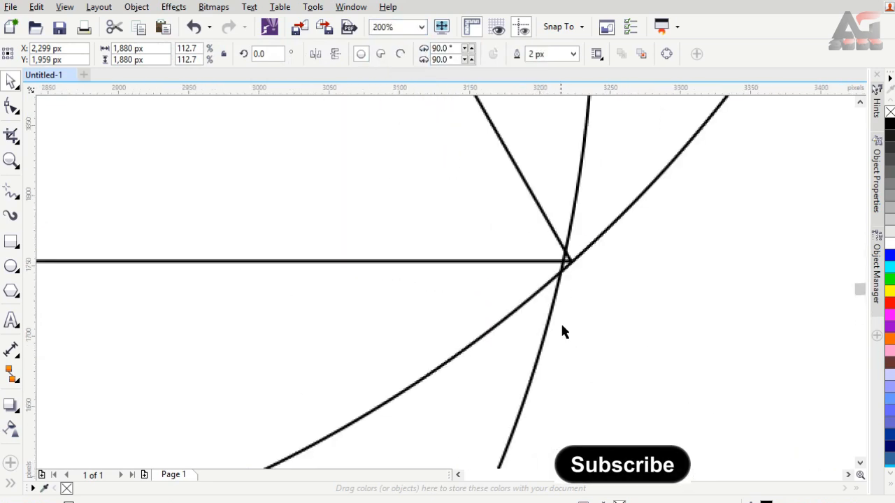
pyautogui.moveTo(576, 230); pyautogui.dragTo(577, 231)
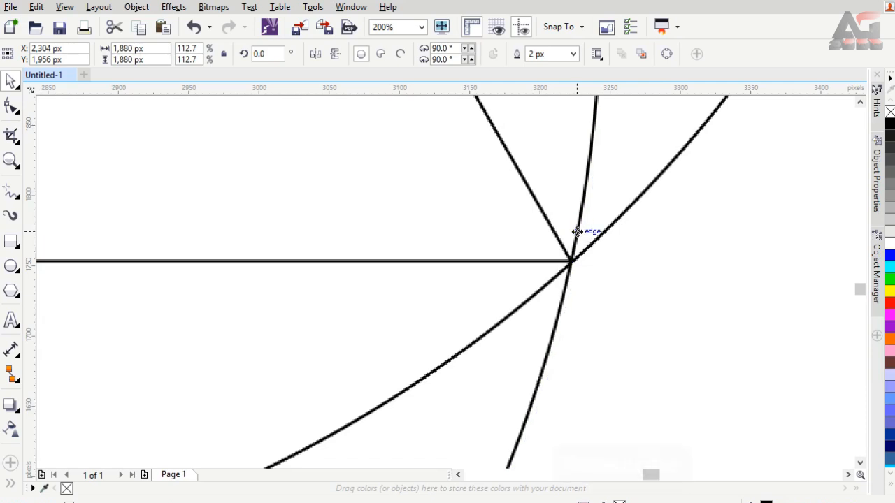
pyautogui.scroll(2, 588, 269)
pyautogui.click(422, 27)
pyautogui.click(411, 42)
pyautogui.scroll(6, 461, 168)
pyautogui.click(412, 28)
pyautogui.click(400, 38)
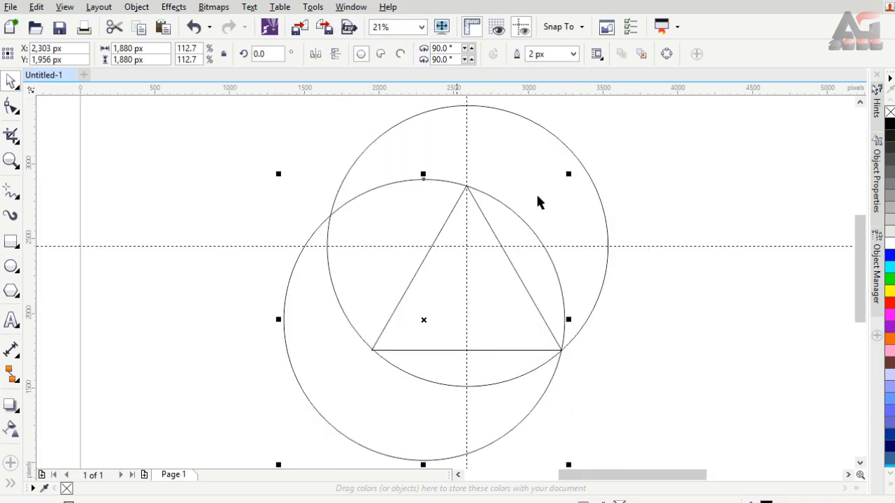
# - Remove the duplicate circle's arc between the triangle's apex and lower-right corner with Virtual Segment Delete
pyautogui.click(17, 140)
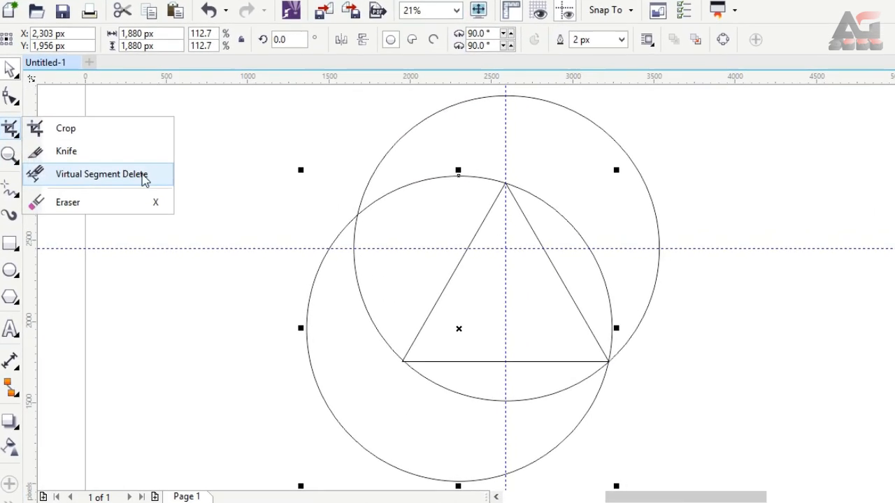
pyautogui.click(144, 179)
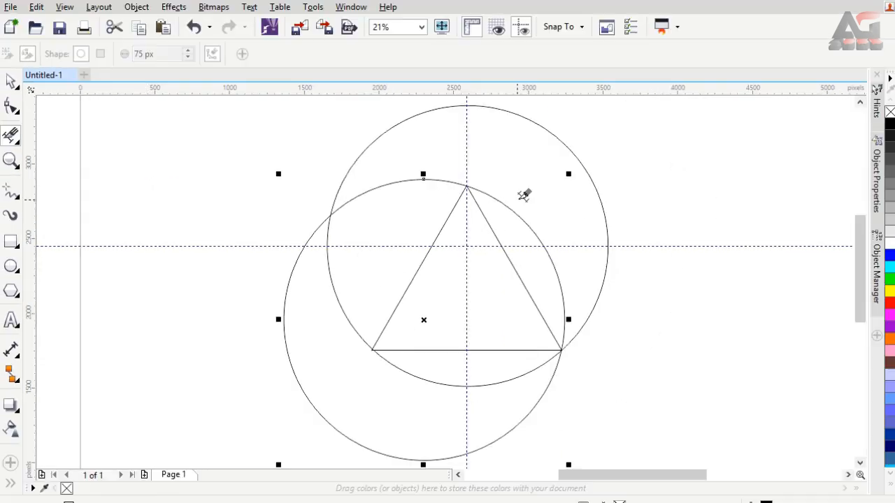
pyautogui.click(556, 262)
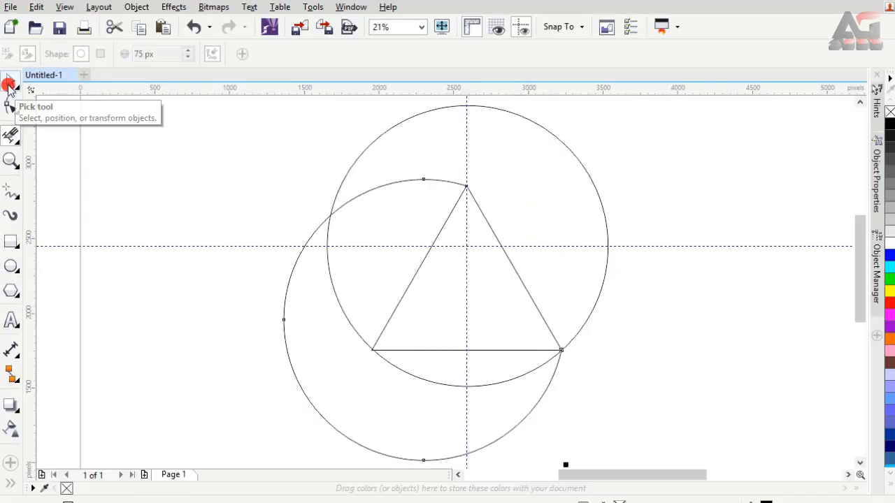
# - Smart Fill with grey the part of the first circle lying outside the triangle and the trimmed circle
pyautogui.click(11, 82)
pyautogui.click(10, 483)
pyautogui.click(33, 482)
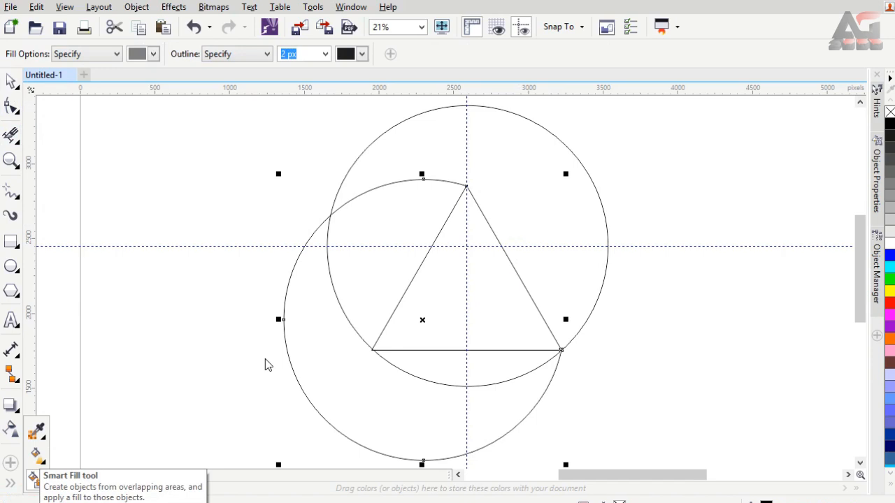
pyautogui.click(512, 196)
# - Move the grey shape's rotation centre onto the vertical guideline at the triangle's centroid
pyautogui.click(11, 78)
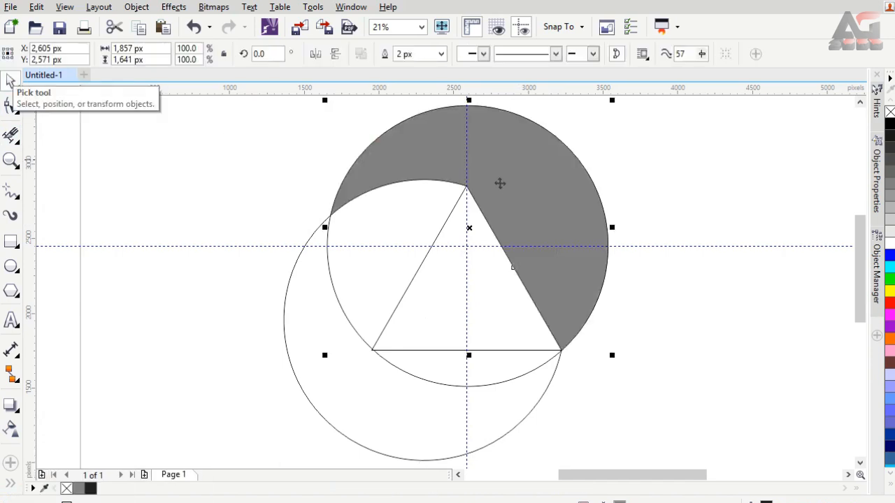
pyautogui.click(512, 184)
pyautogui.scroll(3, 470, 216)
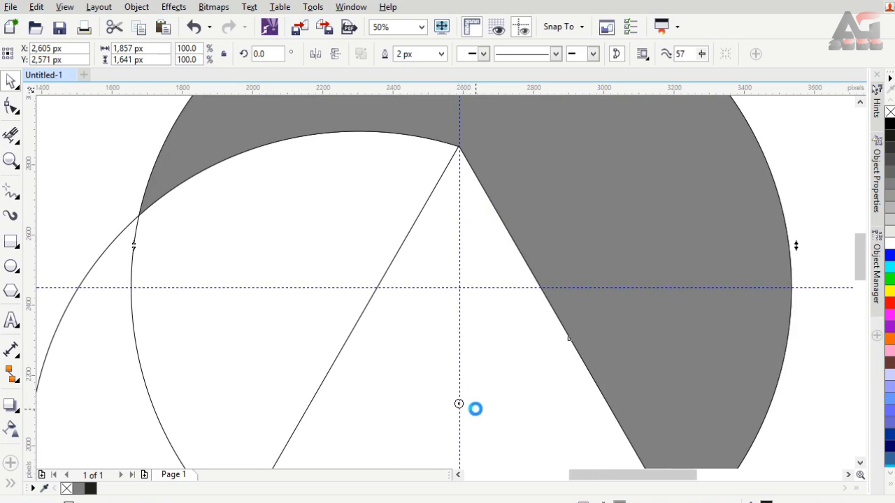
pyautogui.scroll(-2, 480, 240)
pyautogui.scroll(-1, 479, 192)
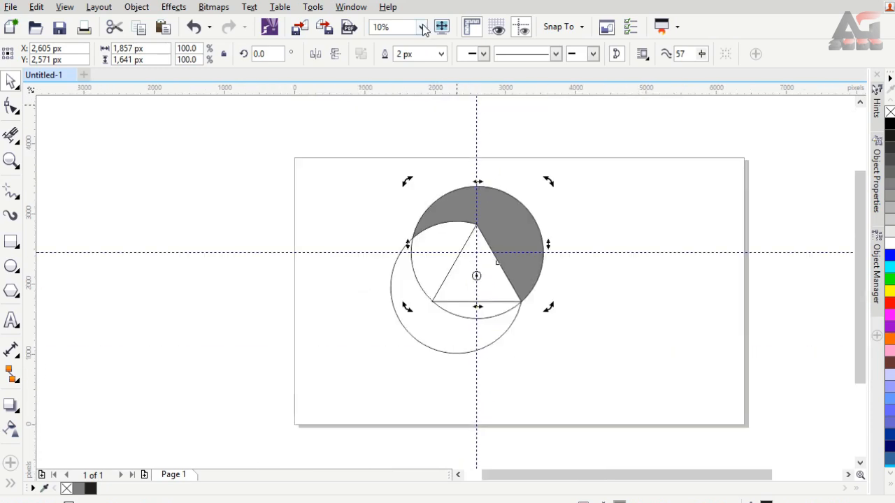
pyautogui.click(422, 27)
pyautogui.click(389, 37)
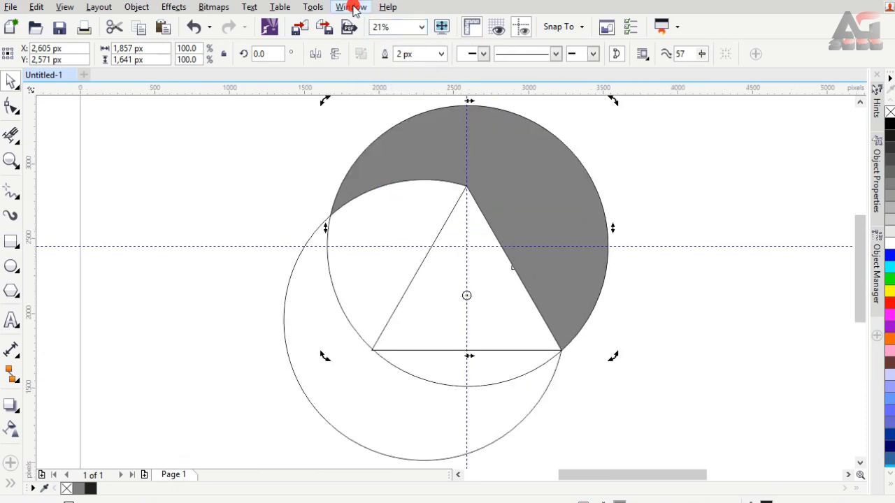
# - Rotate the grey shape by 120° around its shifted centre with 2 copies using the Rotate transformation
pyautogui.click(354, 8)
pyautogui.moveTo(392, 191)
pyautogui.moveTo(595, 166)
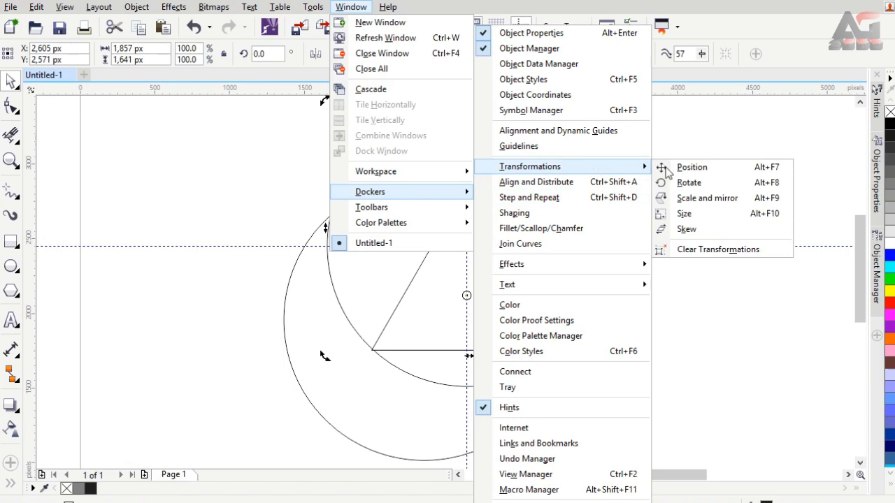
pyautogui.click(725, 184)
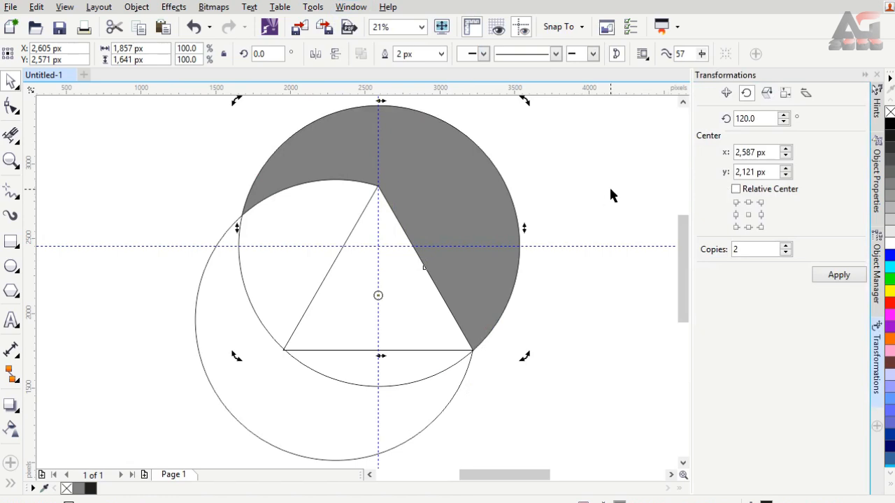
pyautogui.doubleClick(759, 118)
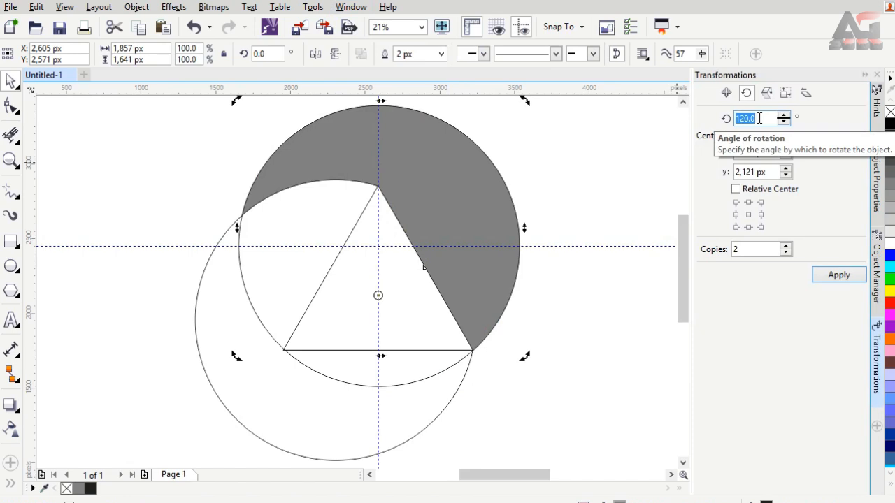
pyautogui.write('120')
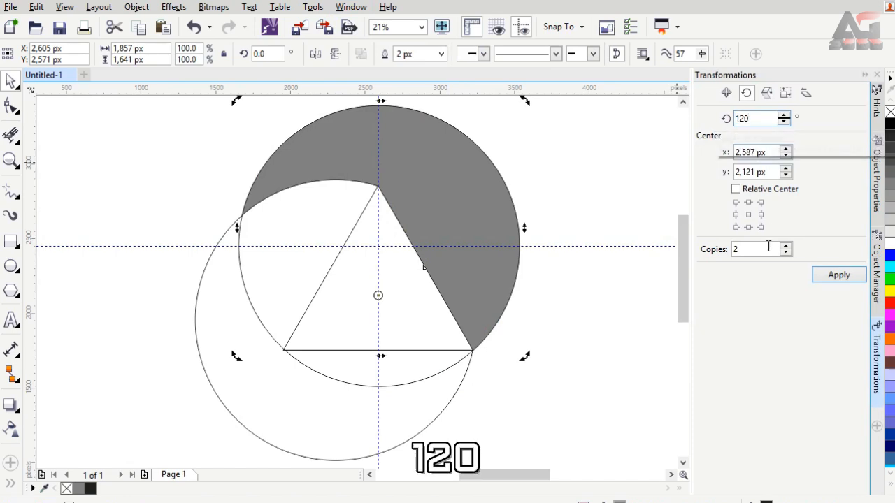
pyautogui.click(835, 277)
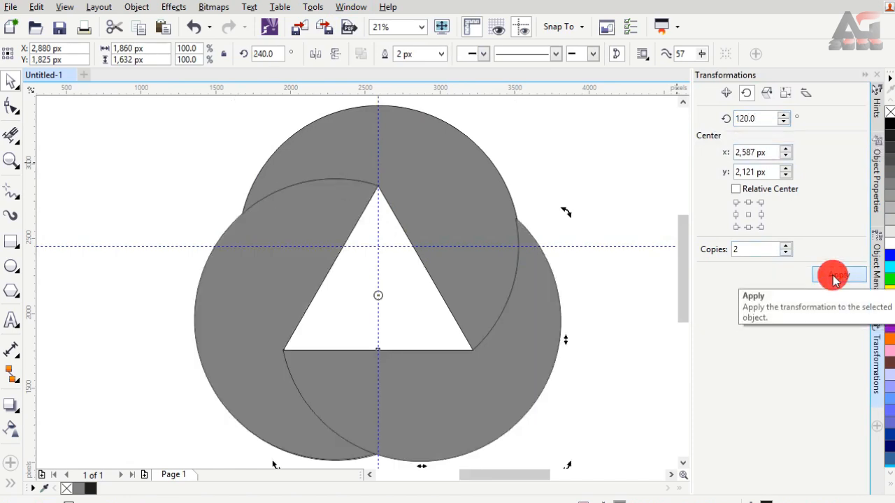
# - Move the three grey shapes together off the construction outlines, and delete the leftover circles and triangle
pyautogui.click(865, 76)
pyautogui.keyDown('shift'); pyautogui.click(406, 226); pyautogui.keyUp('shift')
pyautogui.keyDown('shift'); pyautogui.click(580, 364); pyautogui.keyUp('shift')
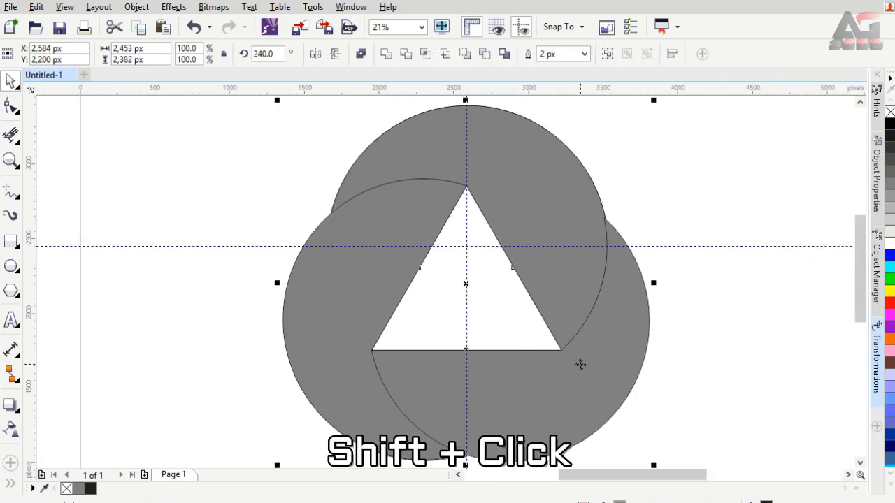
pyautogui.moveTo(567, 266); pyautogui.dragTo(196, 251)
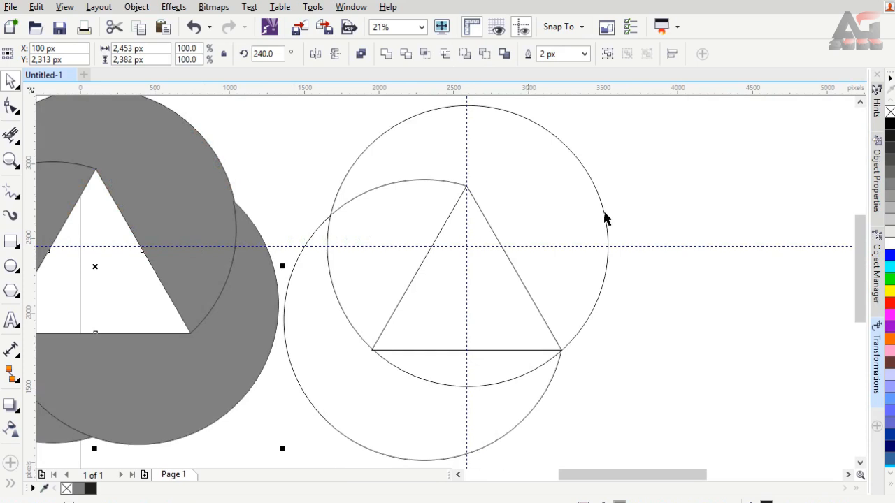
pyautogui.scroll(-2, 743, 259)
pyautogui.moveTo(713, 168); pyautogui.dragTo(505, 400)
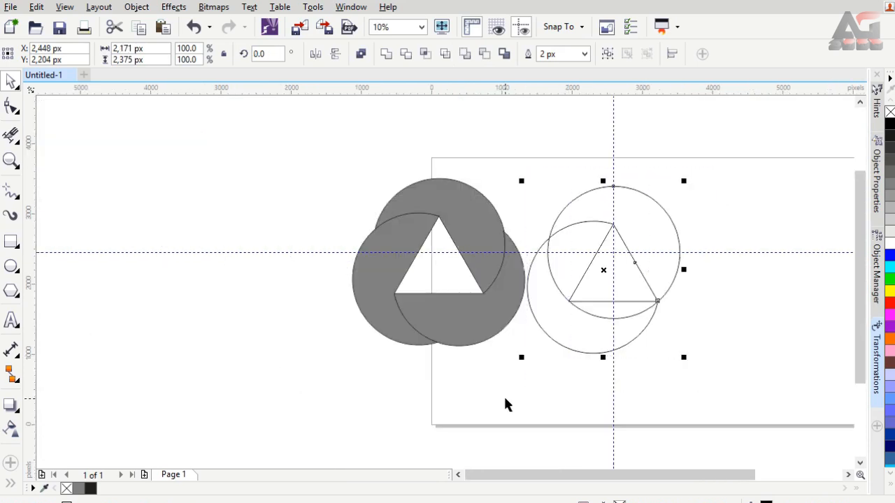
pyautogui.press('Delete')
# - Move the three grey shapes back onto the page, centred at about X 3,591 px, Y 1,993 px
pyautogui.moveTo(497, 311); pyautogui.dragTo(739, 332)
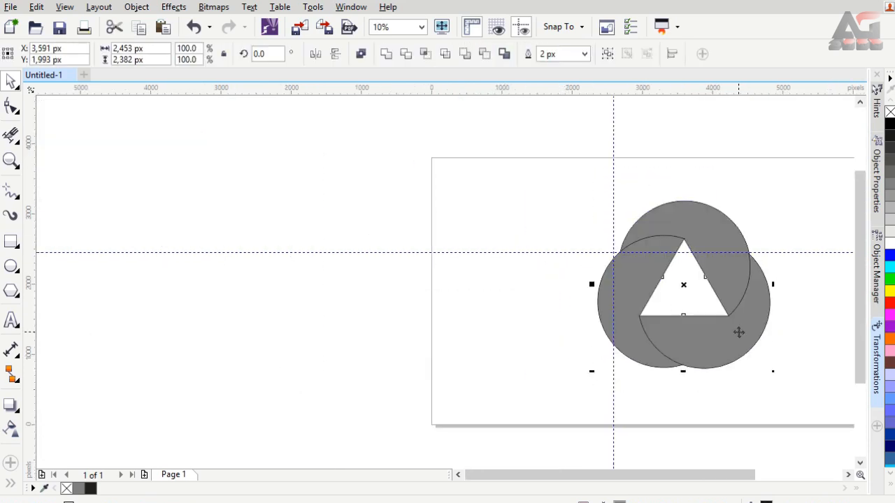
pyautogui.click(421, 27)
pyautogui.click(404, 48)
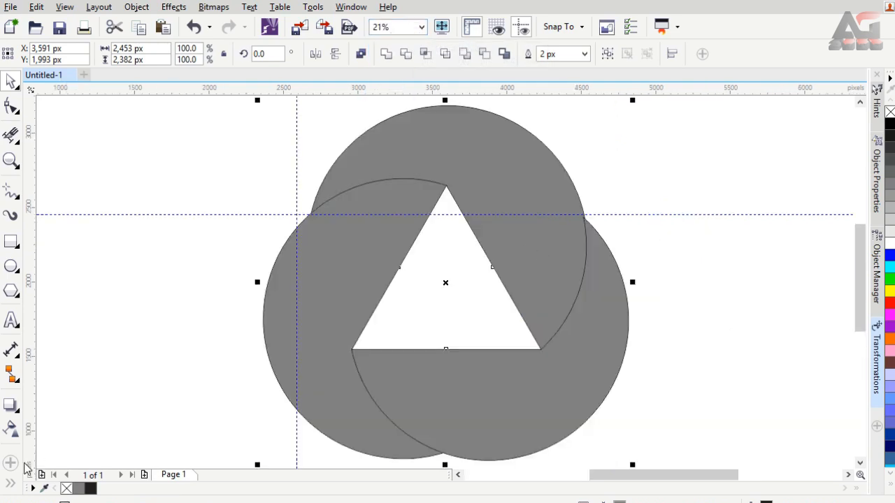
# - Apply a linear grey-to-white gradient diagonally across all three shapes with the Interactive Fill tool
pyautogui.click(14, 431)
pyautogui.click(35, 454)
pyautogui.moveTo(382, 145); pyautogui.dragTo(545, 222)
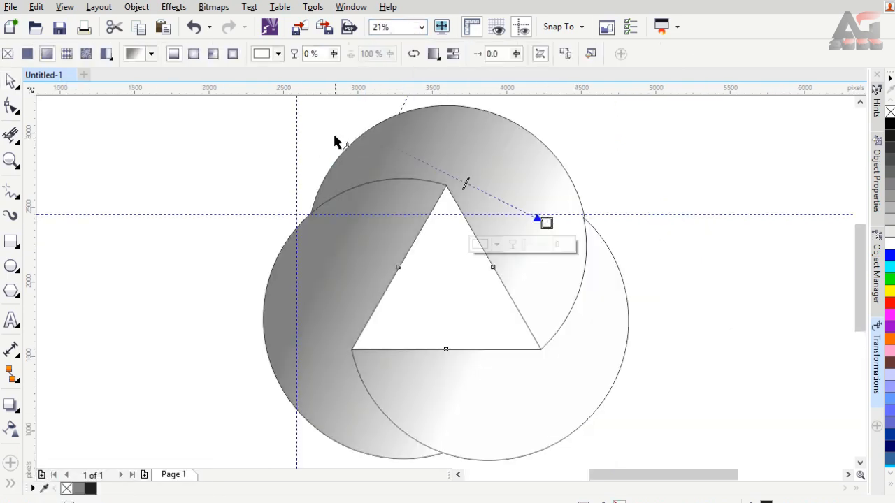
# - Redraw the upper shape's gradient on its own and set both of its end colours to green
pyautogui.moveTo(441, 142); pyautogui.dragTo(536, 214)
pyautogui.click(439, 141)
pyautogui.click(889, 281)
pyautogui.click(535, 213)
pyautogui.click(890, 281)
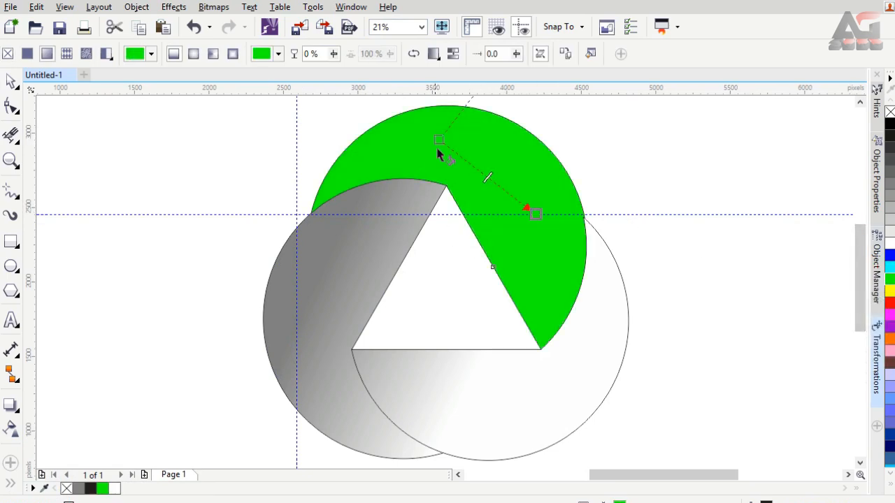
# - Turn the upper shape's fill into a gradient from bright green at its left edge to dark green at the triangle's lower-right corner
pyautogui.click(357, 155)
pyautogui.click(314, 177)
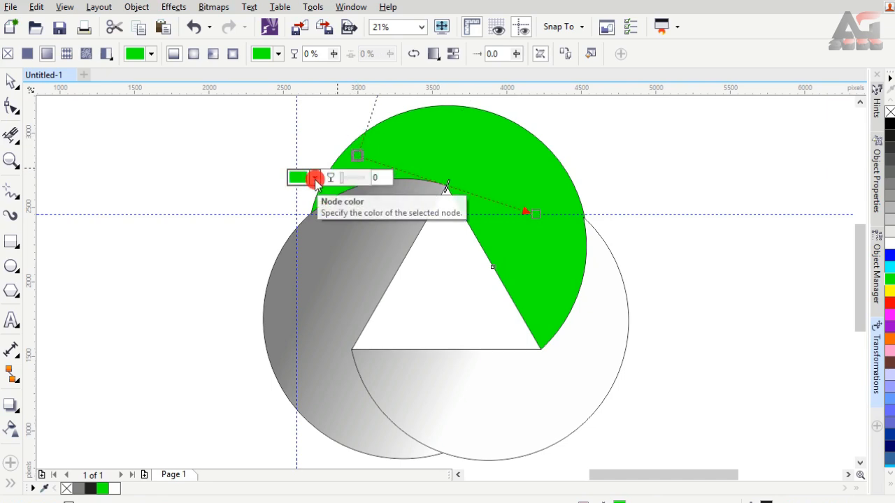
pyautogui.click(372, 284)
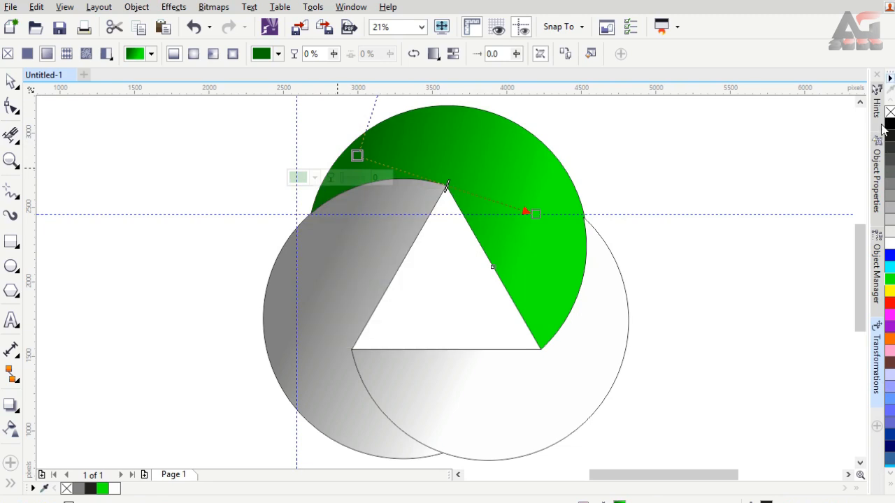
pyautogui.click(891, 484)
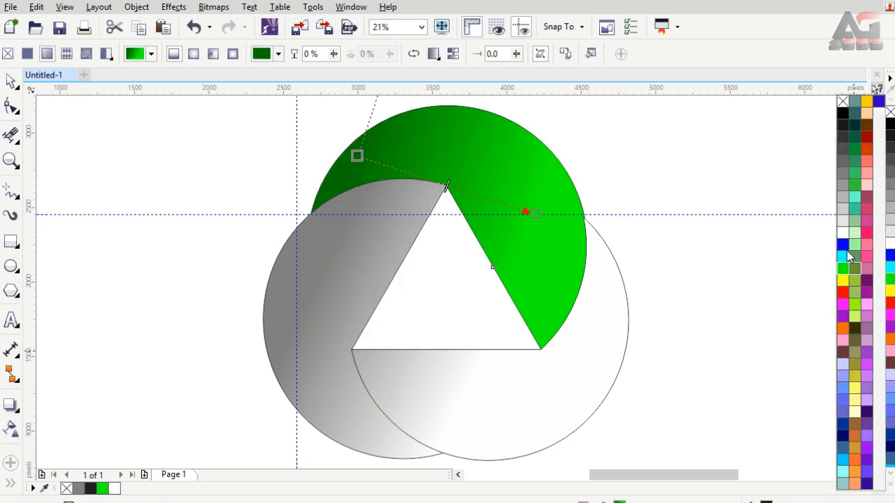
pyautogui.moveTo(536, 214); pyautogui.dragTo(587, 221)
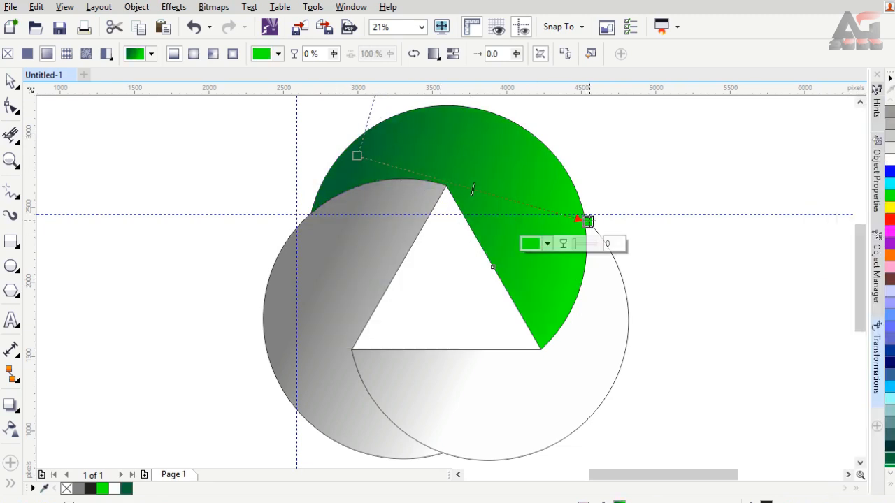
pyautogui.moveTo(568, 282); pyautogui.dragTo(537, 343)
# - Give the left shape a linear gradient from blue at the triangle's apex to cyan at the shape's lower end
pyautogui.click(365, 254)
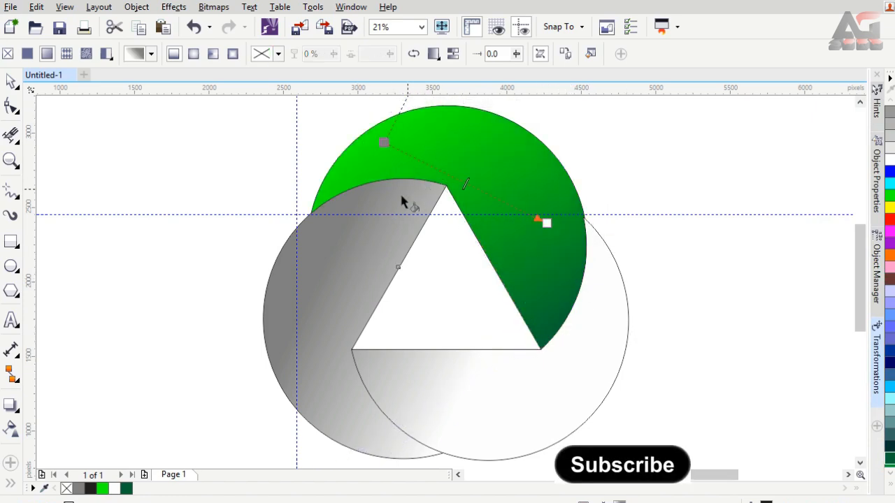
pyautogui.moveTo(399, 191); pyautogui.dragTo(309, 358)
pyautogui.click(890, 361)
pyautogui.click(889, 171)
pyautogui.click(890, 184)
pyautogui.moveTo(308, 358); pyautogui.dragTo(296, 388)
pyautogui.moveTo(400, 196); pyautogui.dragTo(446, 186)
pyautogui.moveTo(296, 389); pyautogui.dragTo(305, 426)
# - Give the lower shape a linear gradient from purple at the triangle's lower-left corner to magenta just beyond the shape's right edge
pyautogui.click(435, 382)
pyautogui.moveTo(384, 379); pyautogui.dragTo(540, 378)
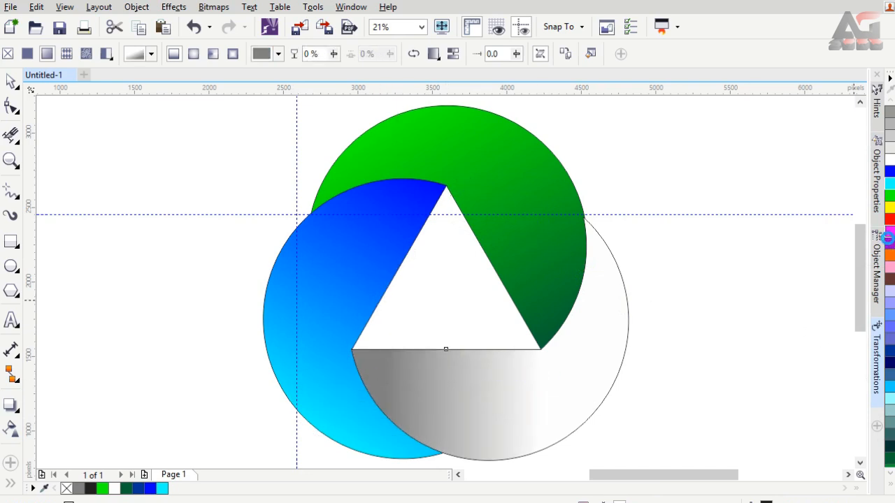
pyautogui.click(888, 241)
pyautogui.click(888, 231)
pyautogui.moveTo(540, 378); pyautogui.dragTo(634, 351)
pyautogui.moveTo(384, 378); pyautogui.dragTo(351, 349)
pyautogui.click(634, 350)
pyautogui.moveTo(635, 350); pyautogui.dragTo(676, 345)
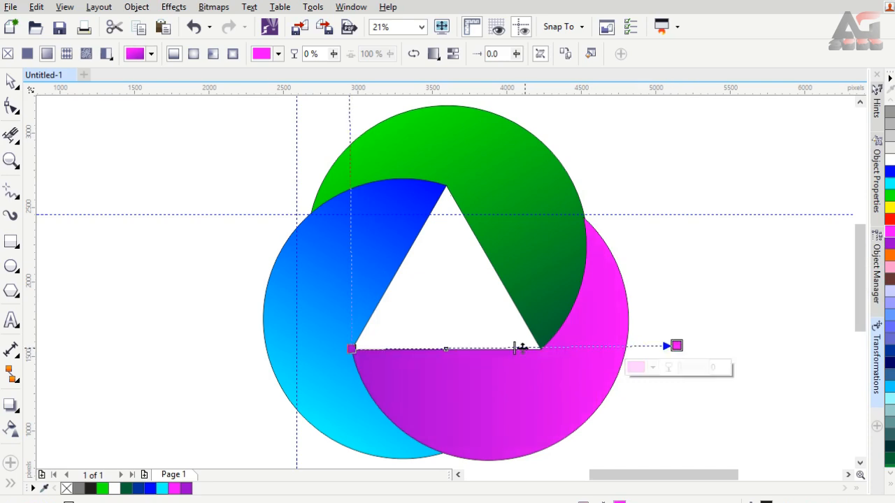
# - Remove the outlines from all three gradient shapes
pyautogui.click(421, 27)
pyautogui.click(411, 44)
pyautogui.scroll(-2, 378, 166)
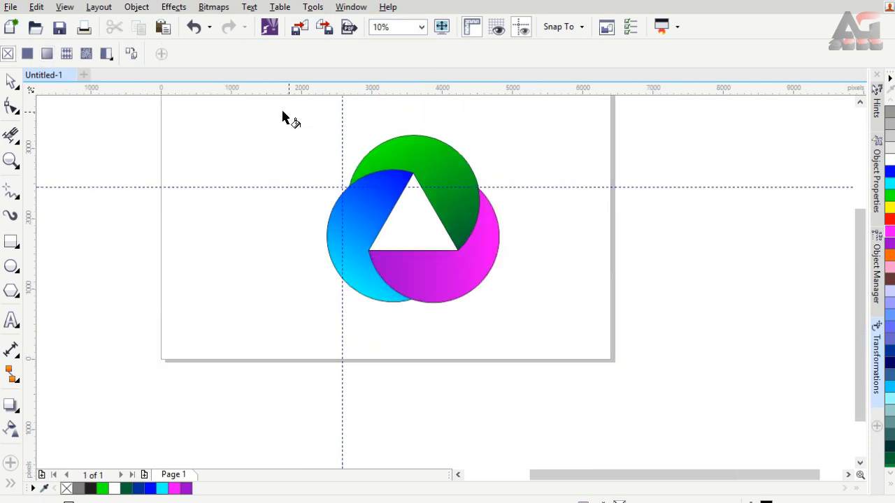
pyautogui.press('space')
pyautogui.moveTo(289, 116); pyautogui.dragTo(580, 354)
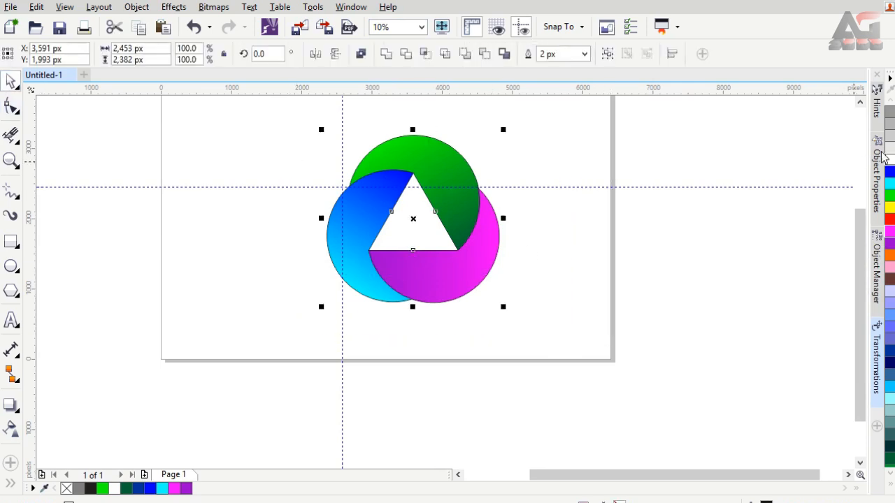
pyautogui.click(891, 487)
pyautogui.rightClick(842, 101)
# - Group the three gradient shapes into one object
pyautogui.click(420, 28)
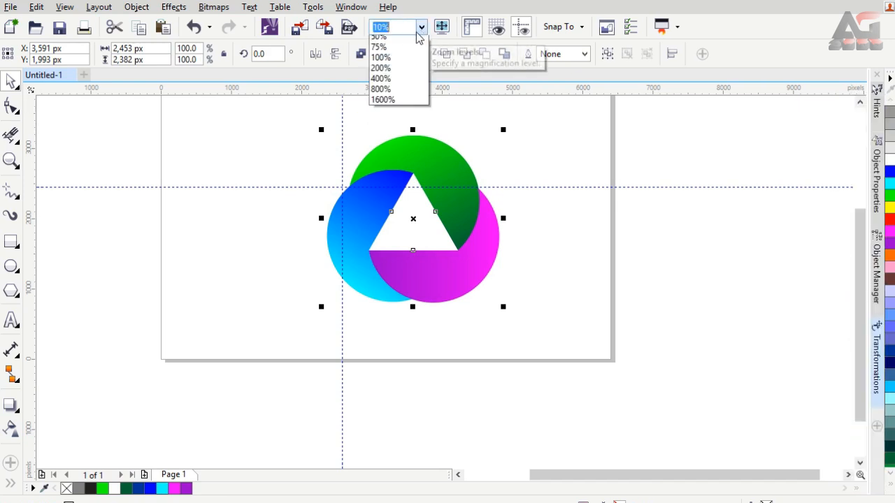
pyautogui.click(411, 42)
pyautogui.scroll(-1, 423, 160)
pyautogui.moveTo(305, 119); pyautogui.dragTo(548, 262)
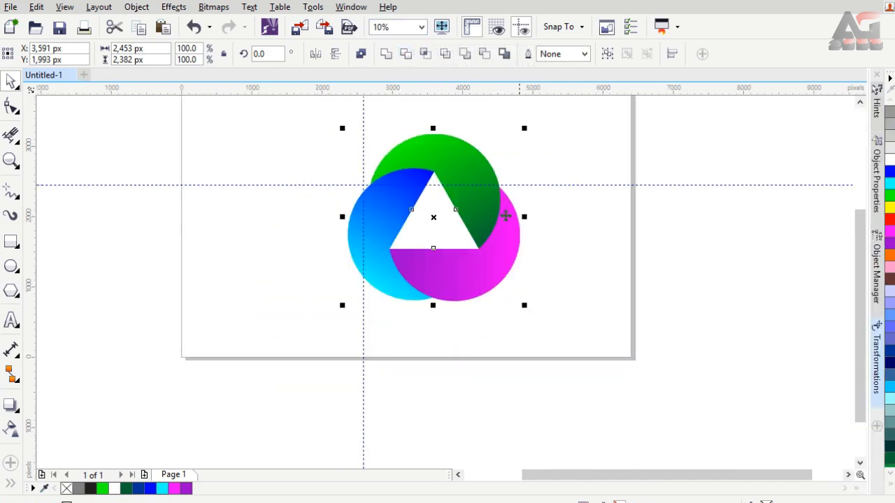
pyautogui.rightClick(461, 171)
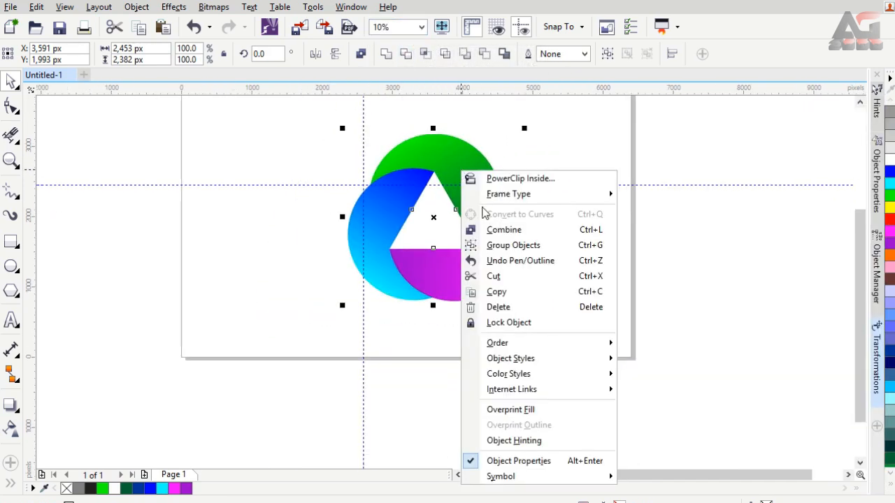
pyautogui.click(552, 248)
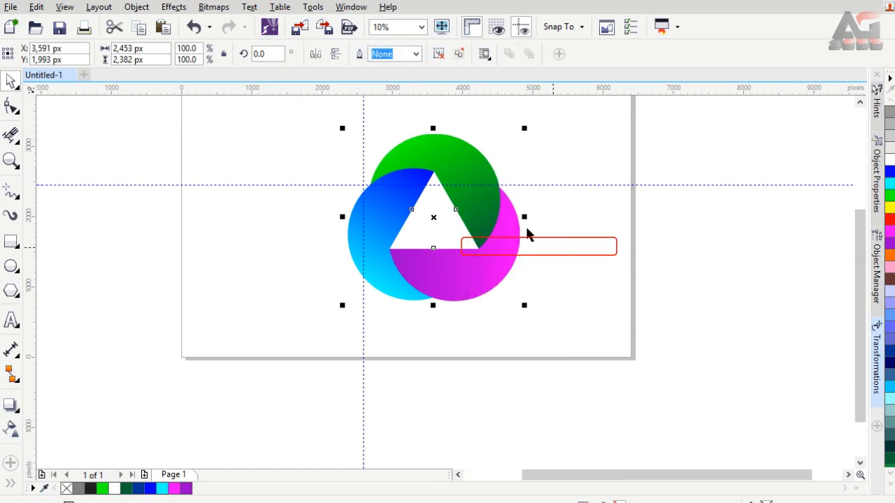
# - Scale the grouped logo down proportionally to about 89.4%, roughly 2,194 by 2,130 px
pyautogui.moveTo(518, 129); pyautogui.dragTo(511, 135)
pyautogui.click(421, 27)
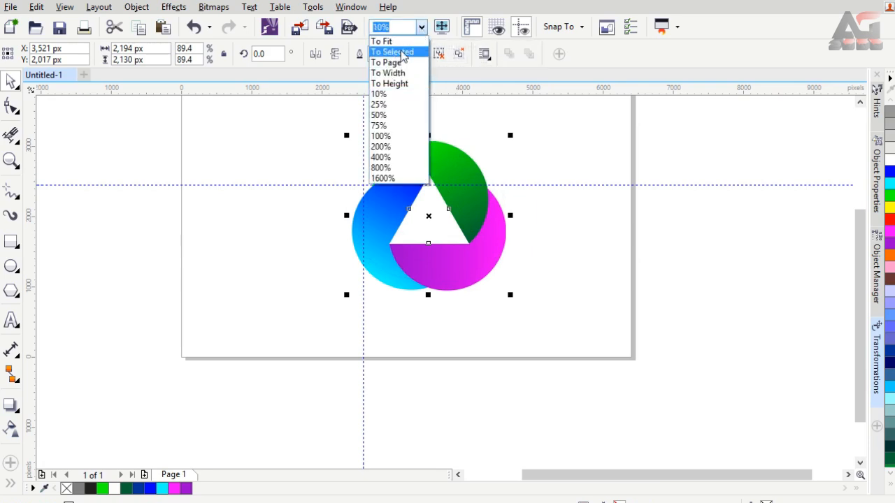
pyautogui.click(403, 52)
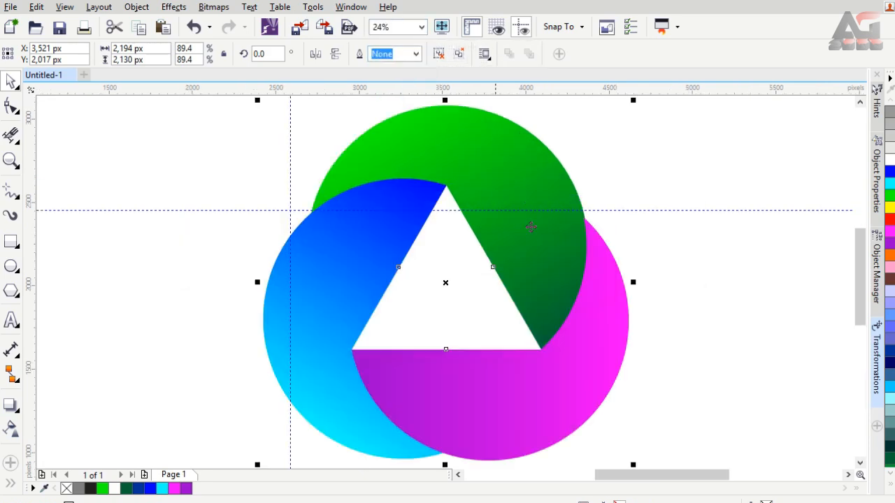
# - Add a one-step outside contour with an offset of about 89 px around the logo, and break the contour group apart
pyautogui.click(15, 407)
pyautogui.click(94, 425)
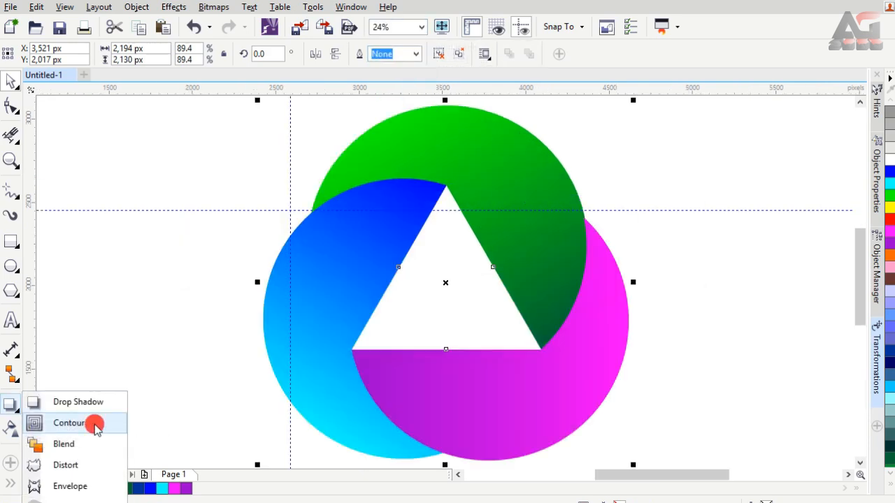
pyautogui.moveTo(272, 345); pyautogui.dragTo(248, 346)
pyautogui.click(12, 81)
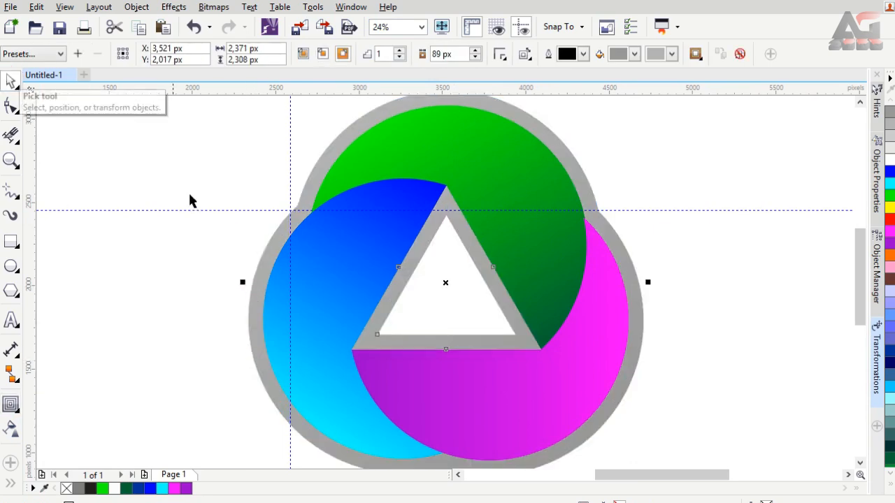
pyautogui.click(191, 200)
pyautogui.rightClick(261, 267)
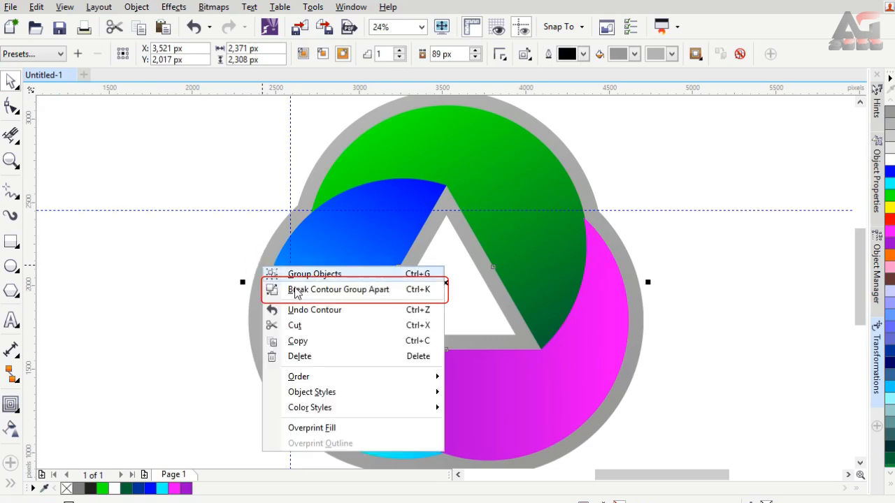
pyautogui.click(396, 297)
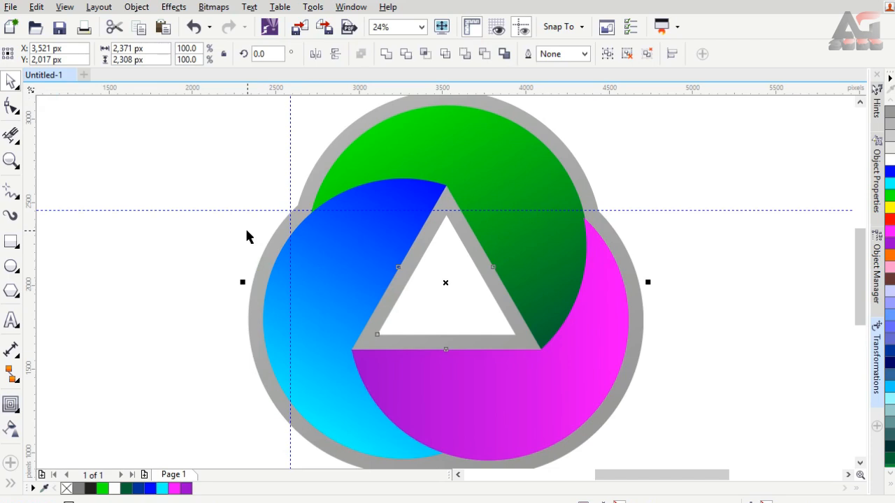
# - Create a separate object from the contour's outer band with the Smart Fill tool, and delete the original contour
pyautogui.click(8, 483)
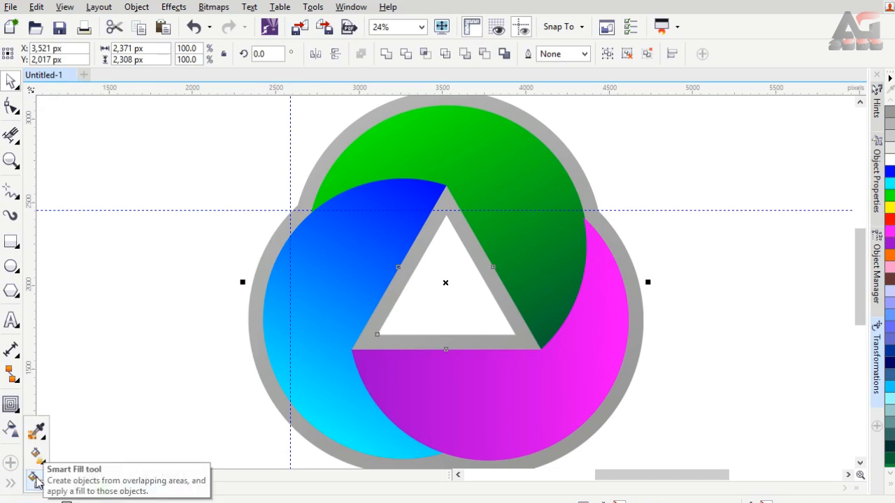
pyautogui.click(34, 479)
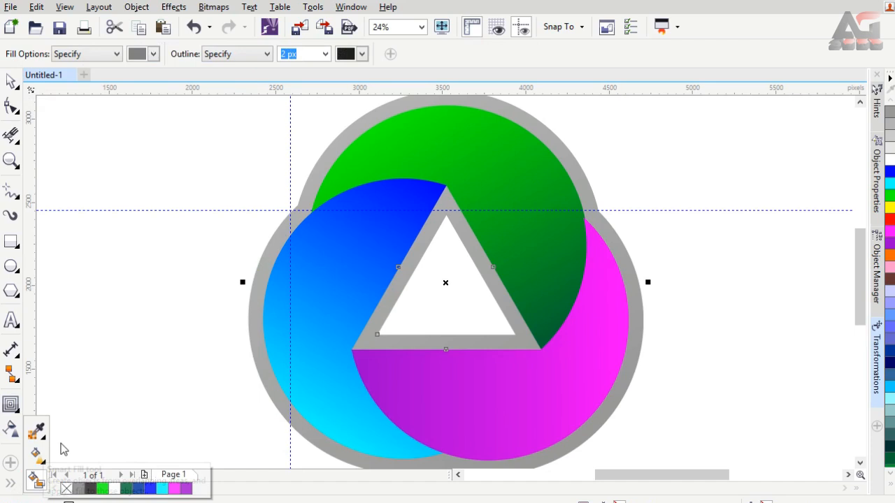
pyautogui.click(274, 244)
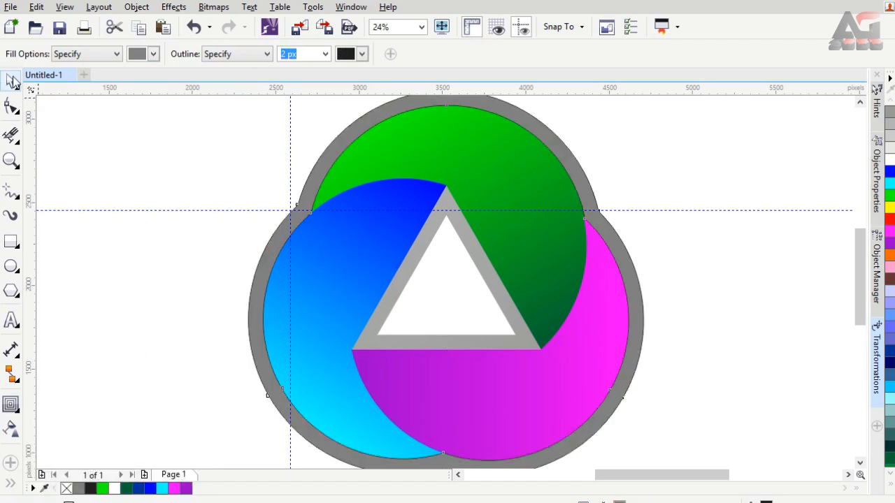
pyautogui.click(14, 78)
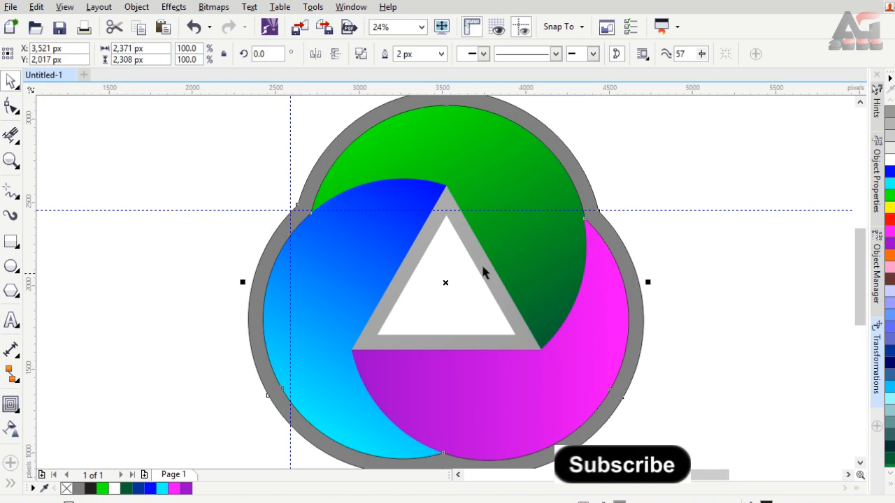
pyautogui.moveTo(483, 261); pyautogui.dragTo(292, 230)
pyautogui.press('Delete')
# - Fill the outer ring with white and remove its outline
pyautogui.click(313, 185)
pyautogui.click(890, 161)
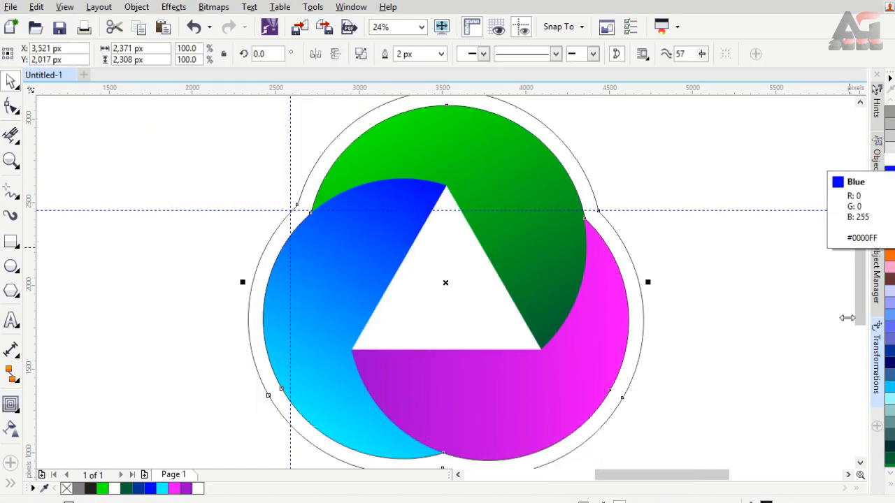
pyautogui.click(890, 484)
pyautogui.rightClick(843, 103)
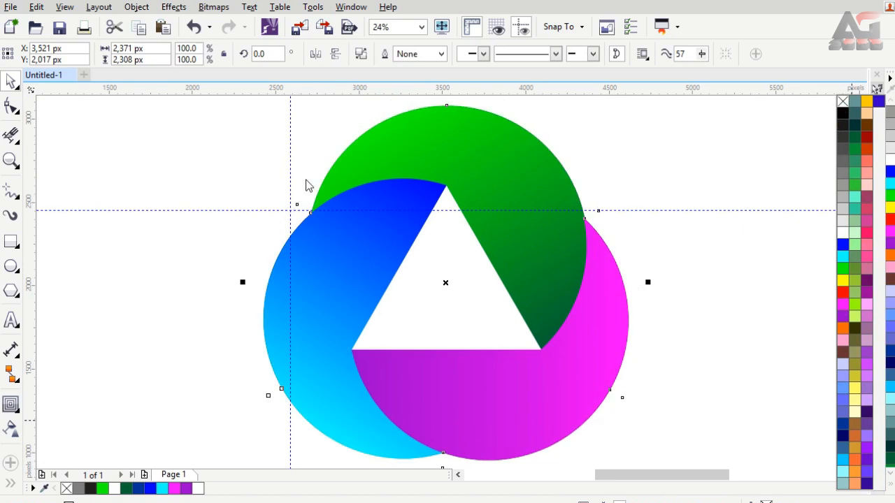
# - Convert the white outer ring to a bitmap
pyautogui.click(214, 7)
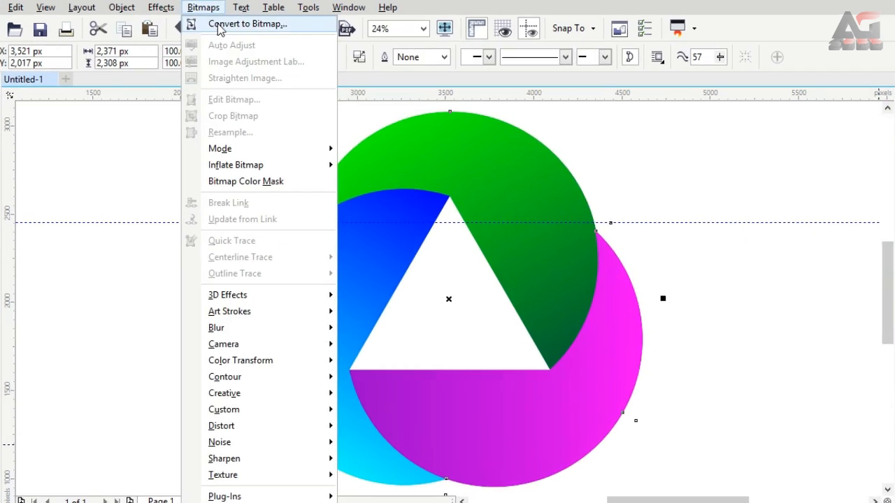
pyautogui.click(231, 26)
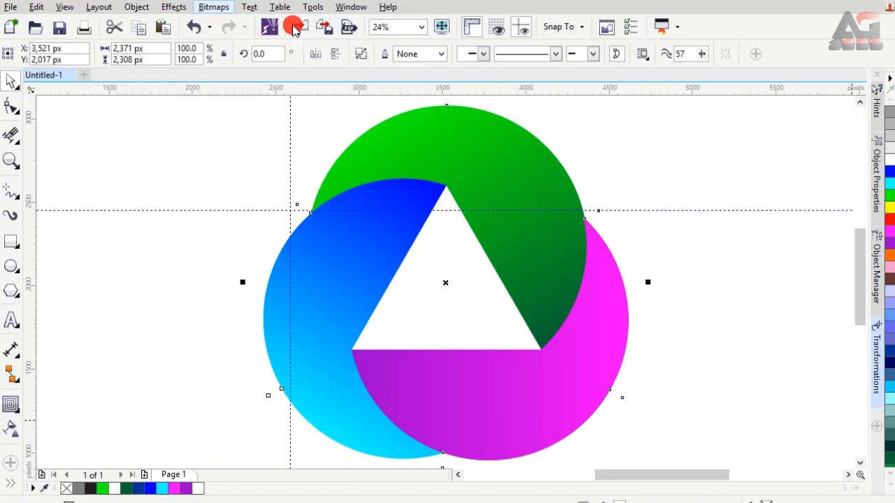
pyautogui.click(404, 331)
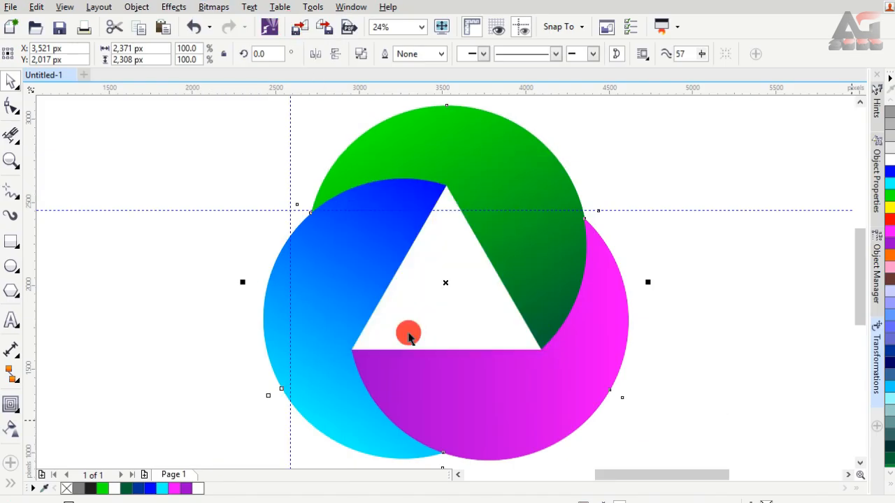
# - Apply a Gaussian Blur with a radius of 40 pixels to the white ring bitmap
pyautogui.click(213, 9)
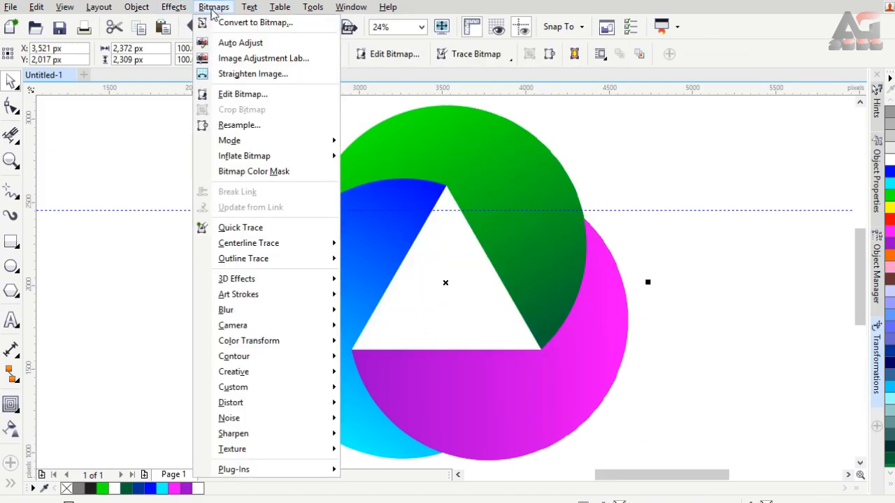
pyautogui.moveTo(269, 313)
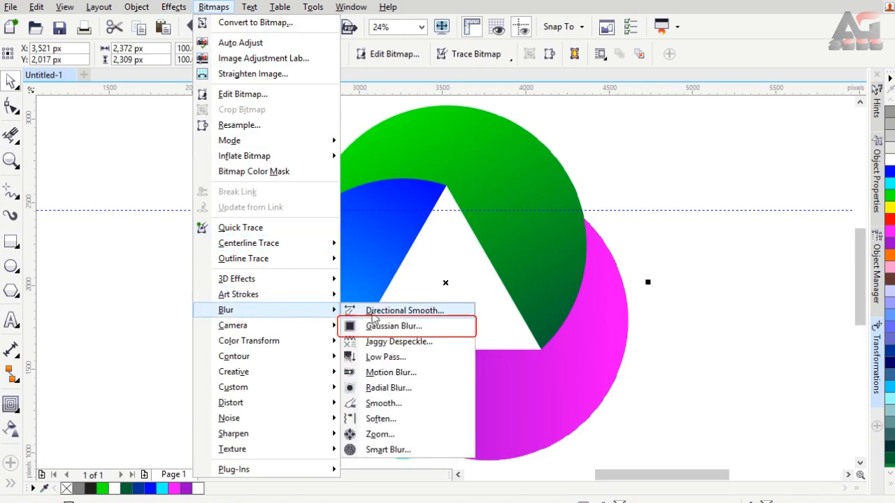
pyautogui.click(431, 328)
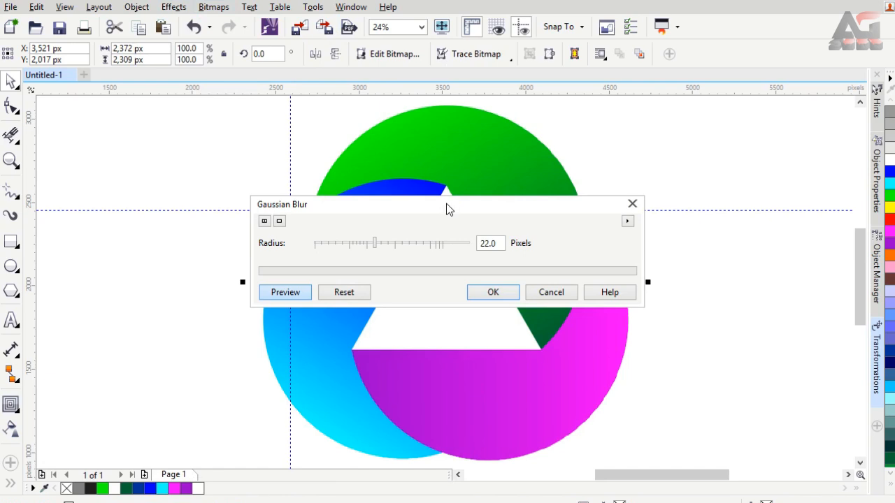
pyautogui.moveTo(446, 203); pyautogui.dragTo(423, 335)
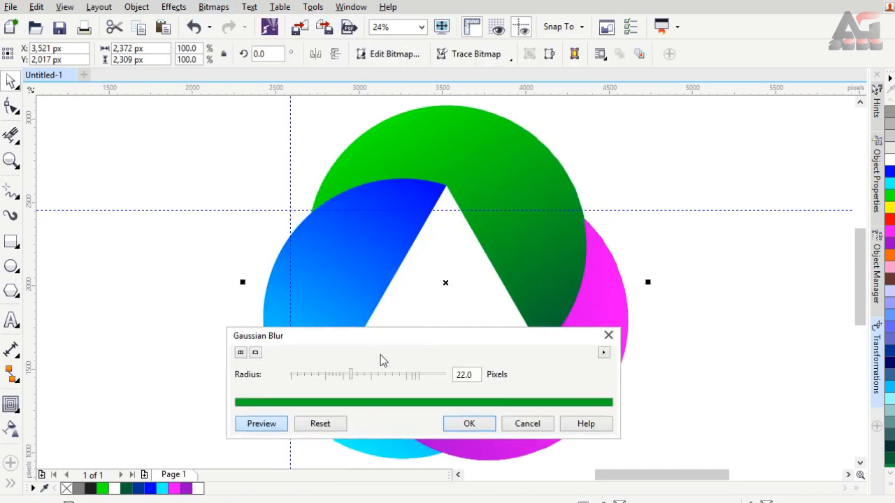
pyautogui.click(359, 375)
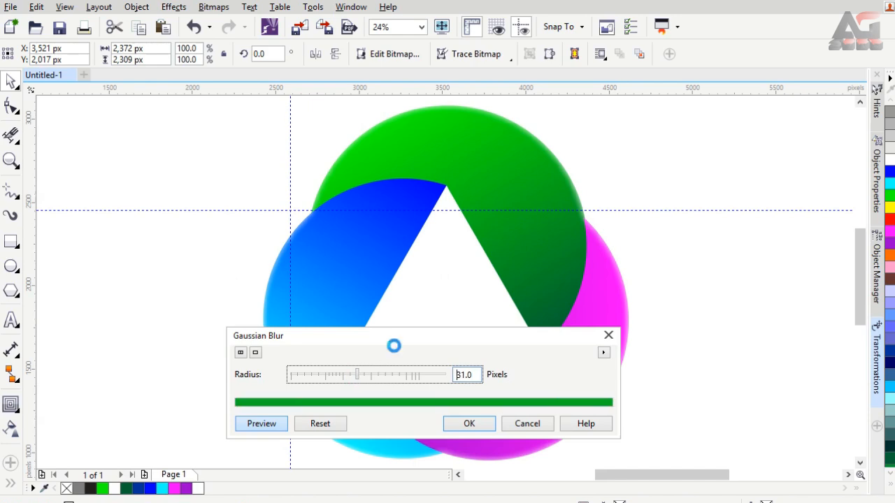
pyautogui.moveTo(393, 342); pyautogui.dragTo(388, 368)
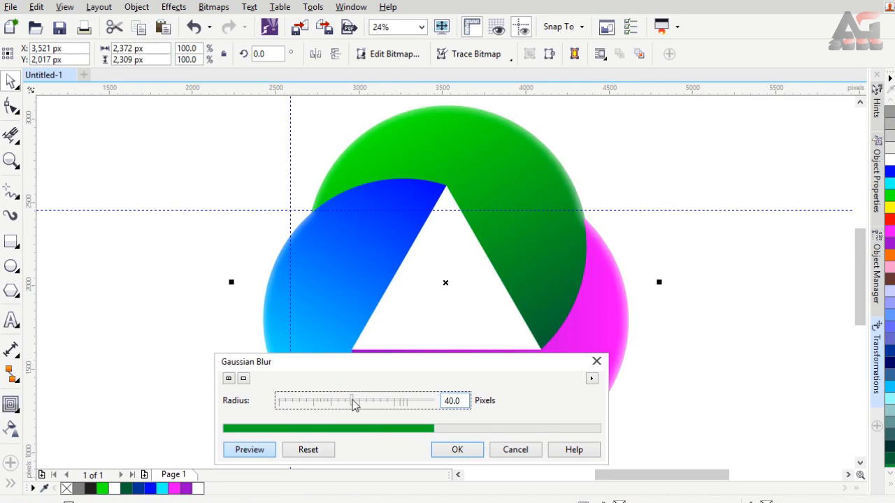
pyautogui.click(457, 450)
# - Send the blurred white ring to the back of the page and PowerClip it inside the logo
pyautogui.rightClick(594, 198)
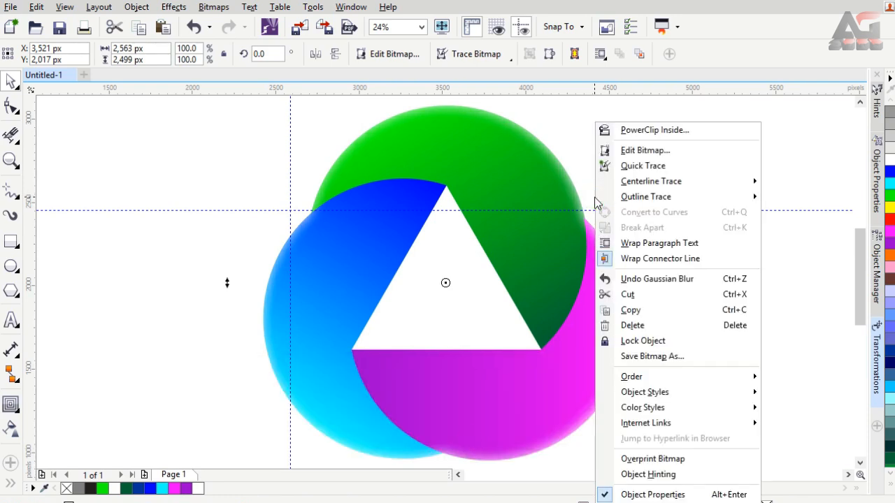
pyautogui.moveTo(643, 376)
pyautogui.click(533, 390)
pyautogui.click(635, 267)
pyautogui.rightClick(636, 123)
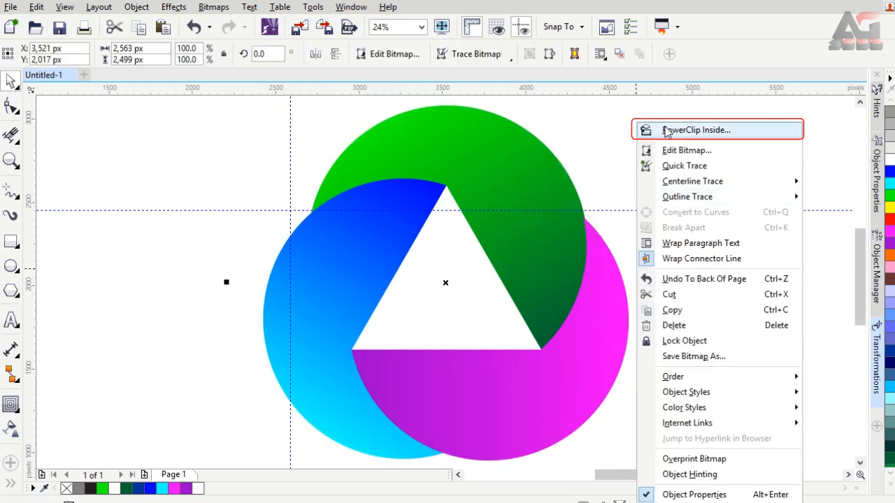
pyautogui.click(725, 131)
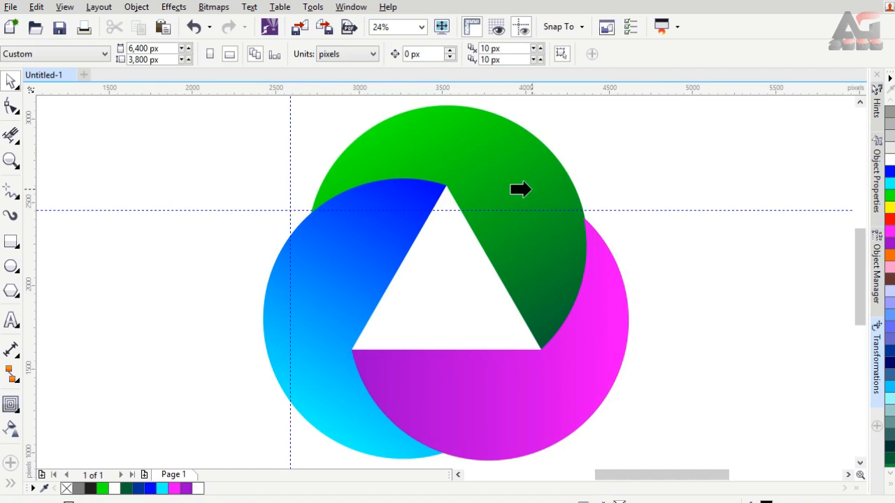
# - Move the logo closer to the page's horizontal centre, to about X 3,033 px and Y 2,027 px, and delete both guidelines
pyautogui.click(421, 26)
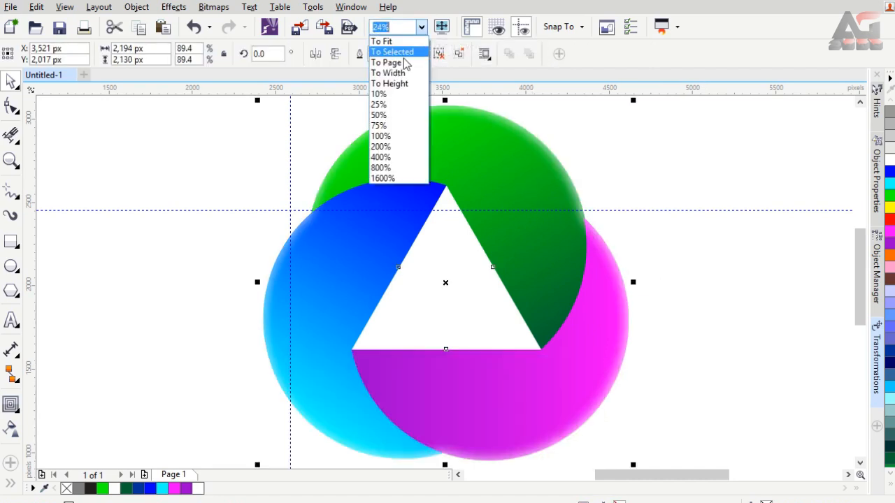
pyautogui.click(381, 88)
pyautogui.moveTo(488, 221); pyautogui.dragTo(455, 216)
pyautogui.click(405, 170)
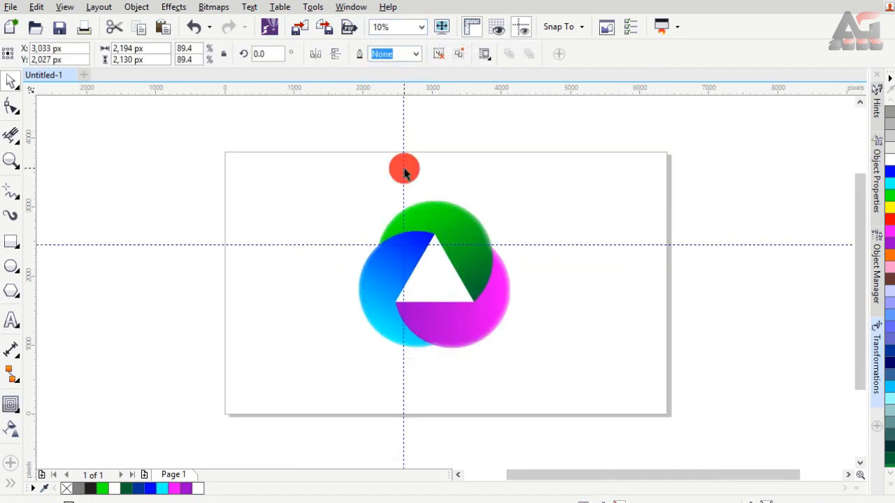
pyautogui.click(447, 253)
pyautogui.scroll(2, 447, 256)
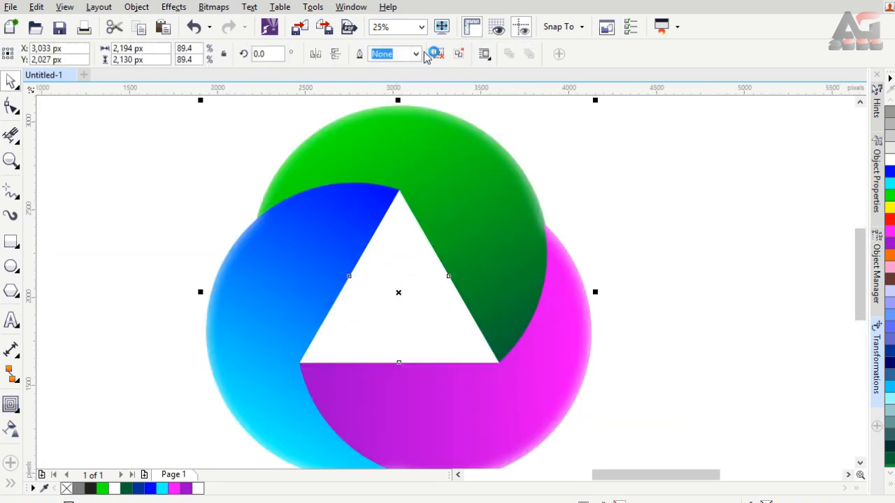
pyautogui.scroll(-2, 451, 253)
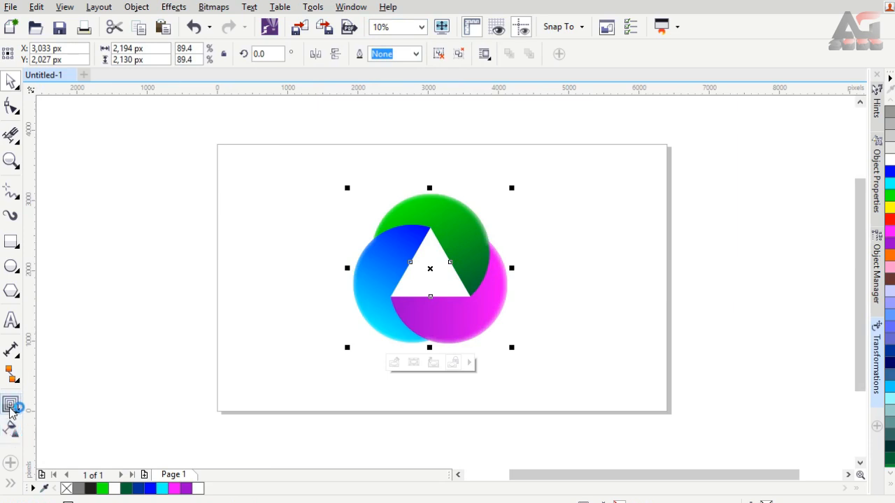
# - Add a flattened perspective drop shadow from the logo's lower edge at an angle of about 83°
pyautogui.click(11, 406)
pyautogui.click(76, 402)
pyautogui.moveTo(429, 342); pyautogui.dragTo(437, 319)
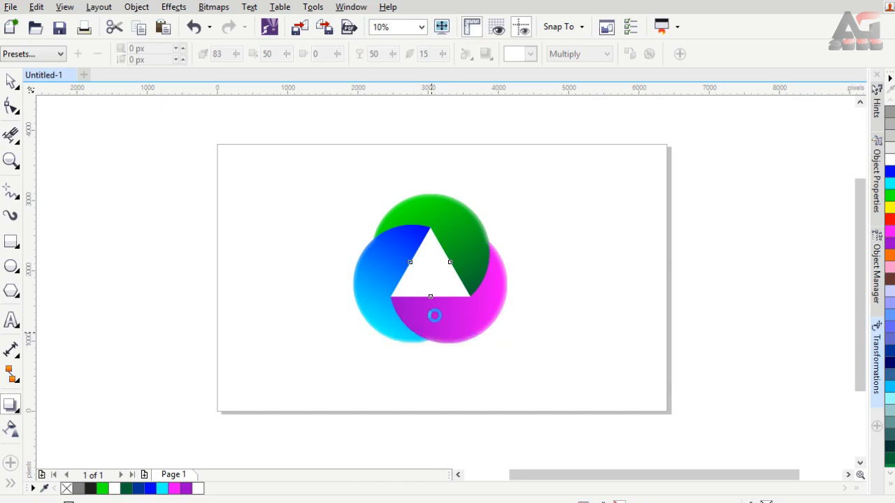
# - Rotate the logo to 45° so it stands on the blue segment above its shadow
pyautogui.click(9, 82)
pyautogui.click(402, 211)
pyautogui.click(443, 203)
pyautogui.click(279, 54)
pyautogui.press('Return')
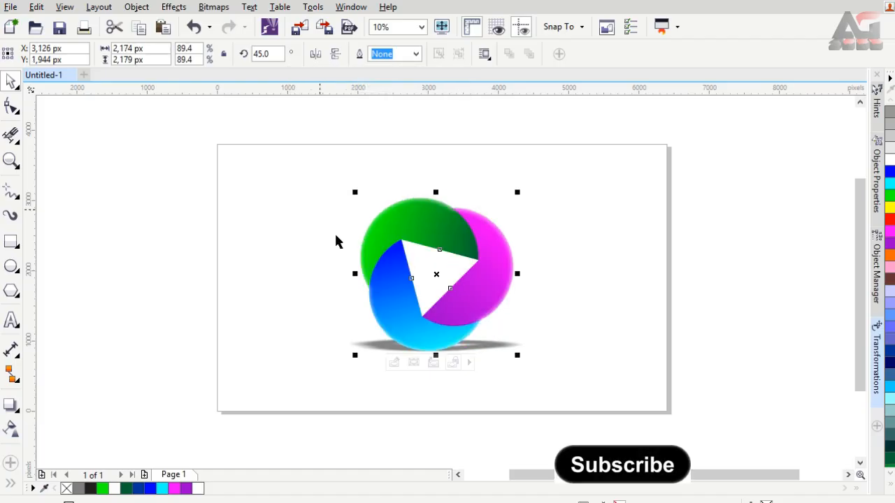
# - Adjust the logo's drop shadow to an angle of about 101° and deselect it
pyautogui.click(374, 346)
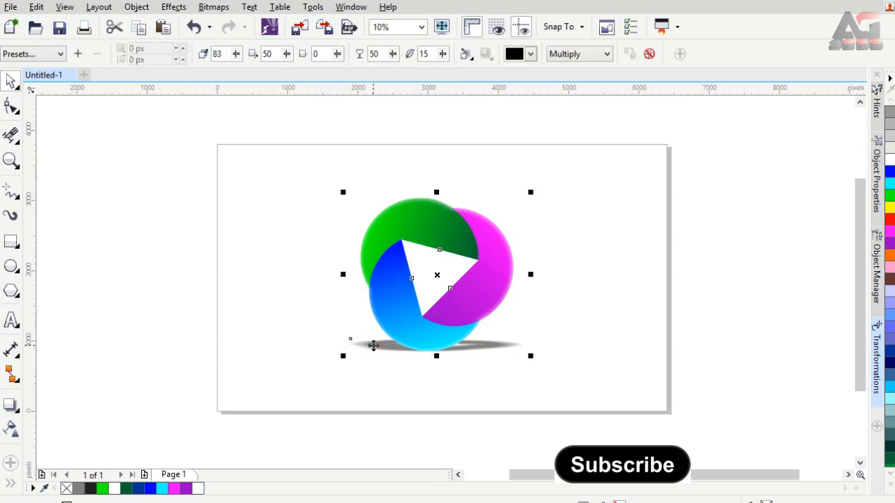
pyautogui.click(10, 405)
pyautogui.click(435, 345)
pyautogui.scroll(3, 437, 345)
pyautogui.moveTo(422, 352)
pyautogui.mouseDown()
pyautogui.moveTo(434, 363)
pyautogui.moveTo(430, 356)
pyautogui.mouseUp()
pyautogui.click(421, 26)
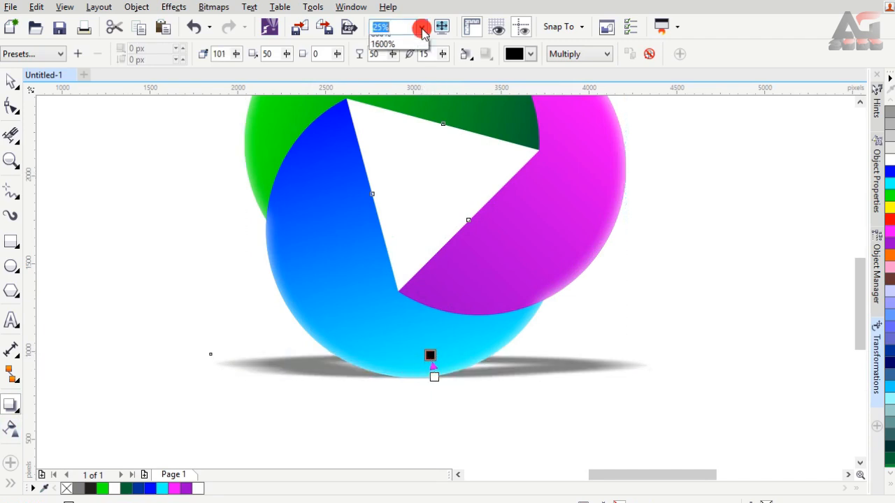
pyautogui.click(414, 40)
pyautogui.click(668, 234)
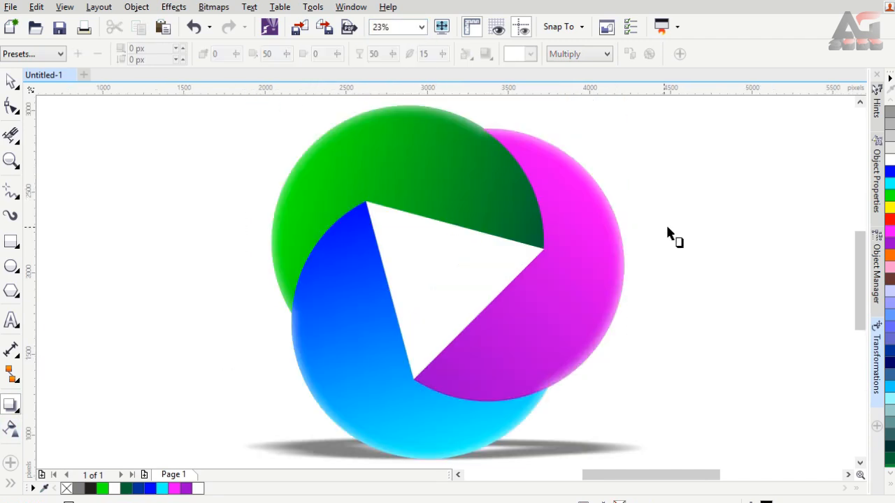
pyautogui.click(10, 81)
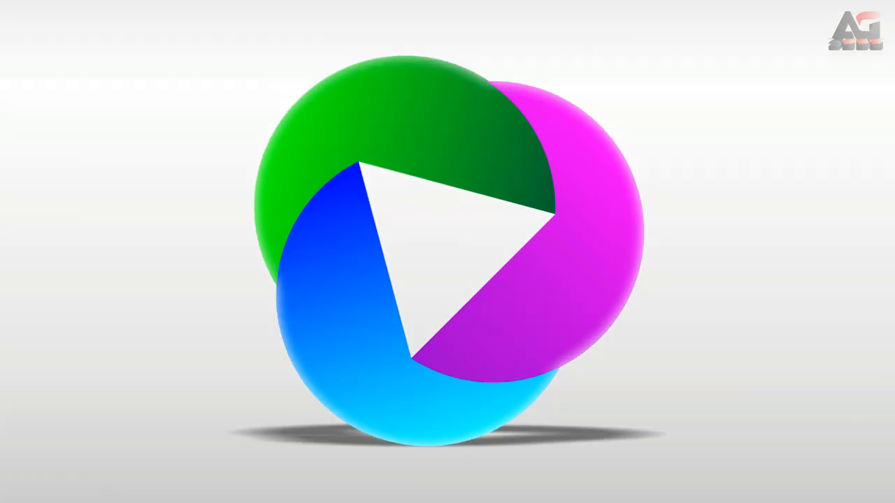